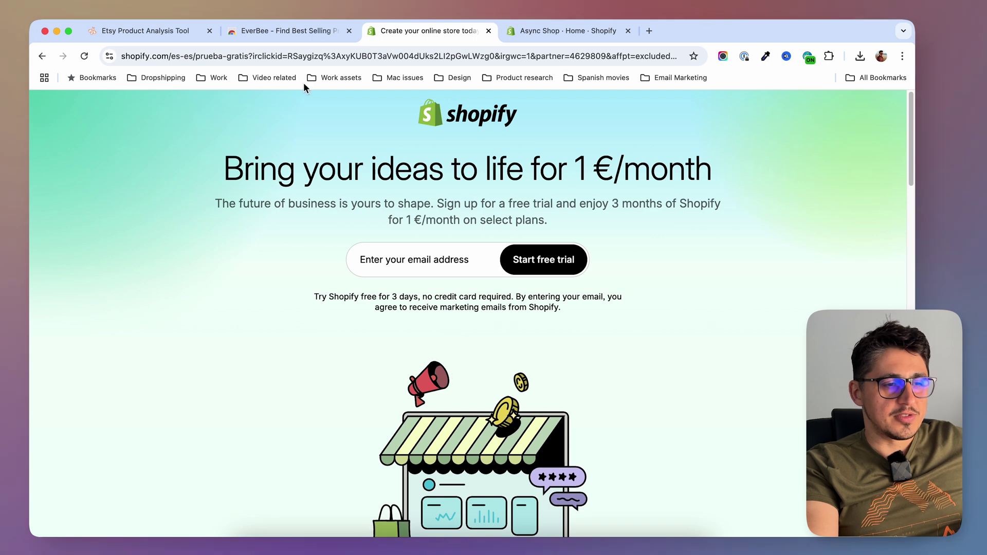
- Switch to the Async Shop admin and start adding a new product
click(543, 30)
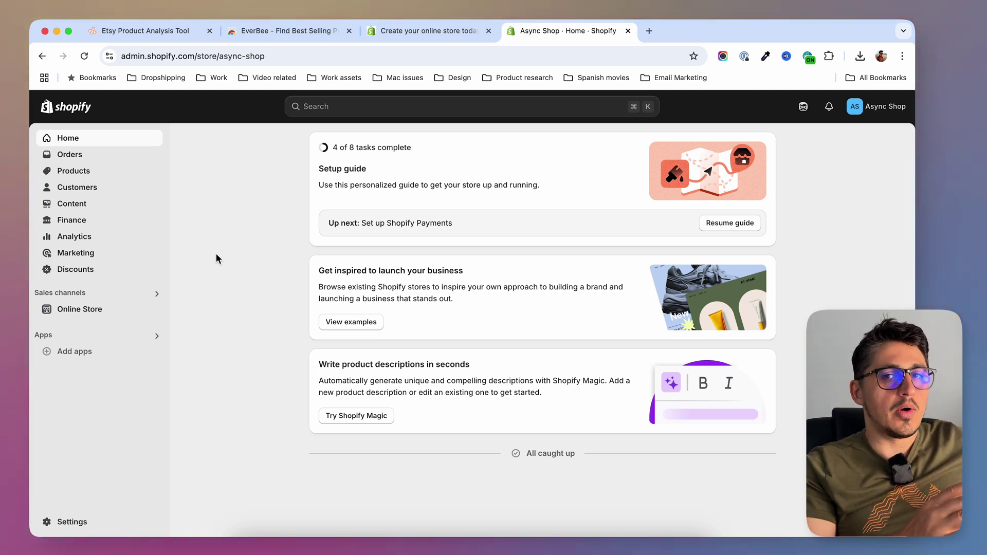
click(73, 175)
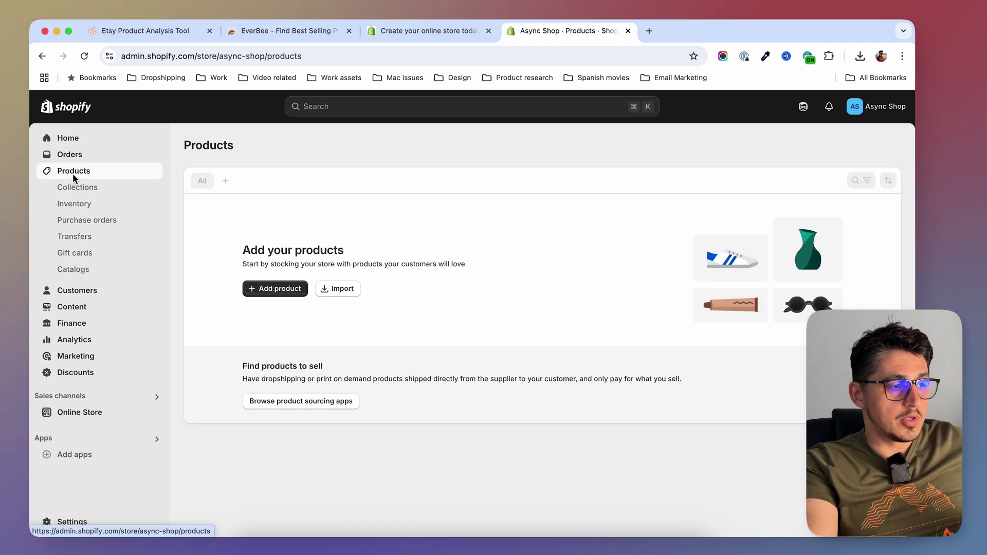
click(272, 289)
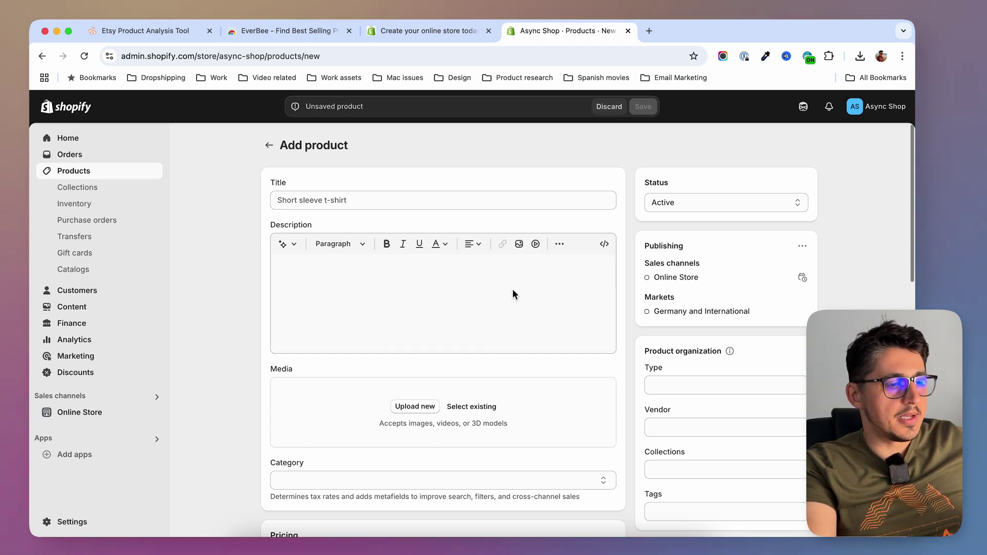
- Paste the copied budget planner listing title and its description text into the new product's title and description
click(400, 202)
key(super+v)
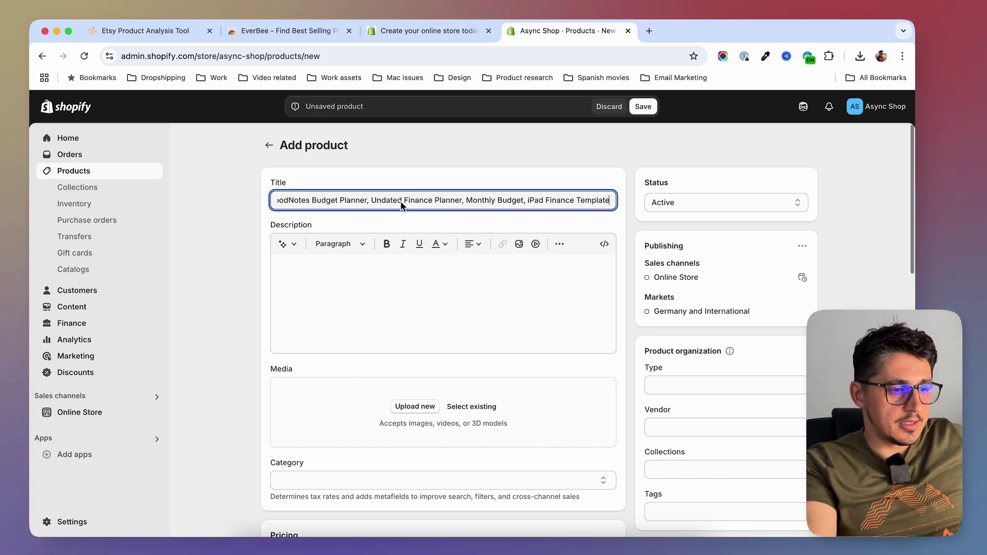
click(379, 280)
key(super+v)
- Upload the Digital Financial Budget Planner PNG from the Desktop folder as the product's media
scroll(241, 333, down, 5)
click(418, 349)
click(838, 138)
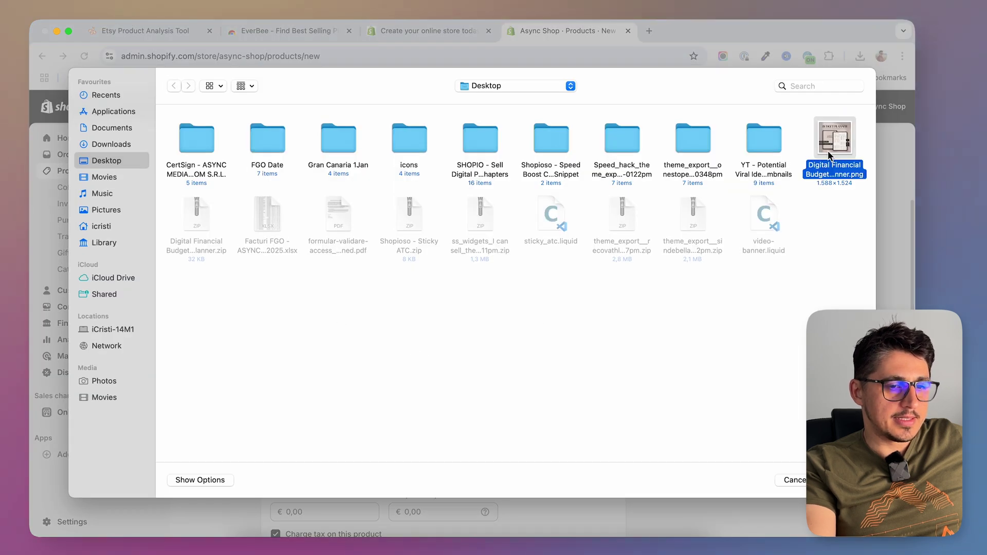
key(Return)
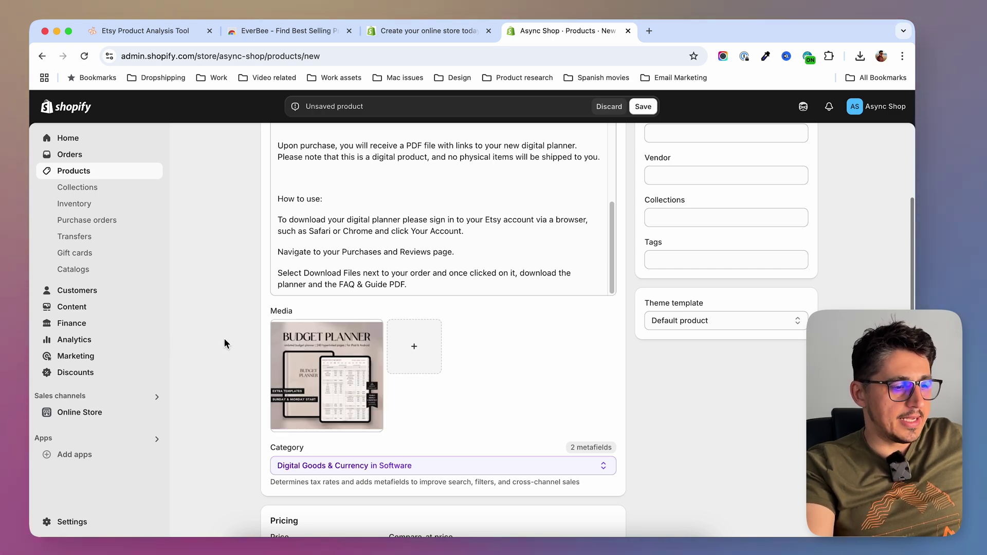
- Set the product's price to €4 and its compare-at price to €8
scroll(243, 396, down, 10)
scroll(243, 395, down, 1)
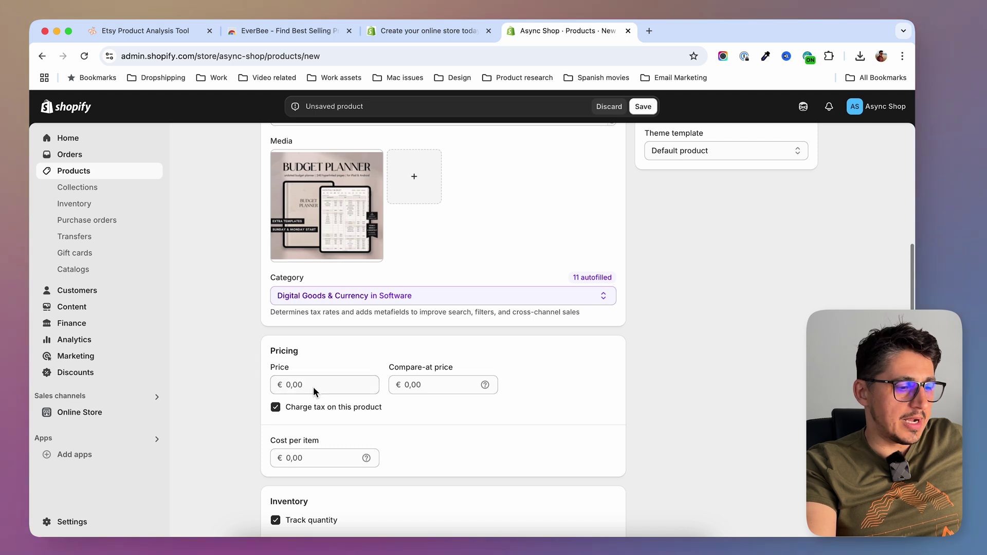
click(337, 388)
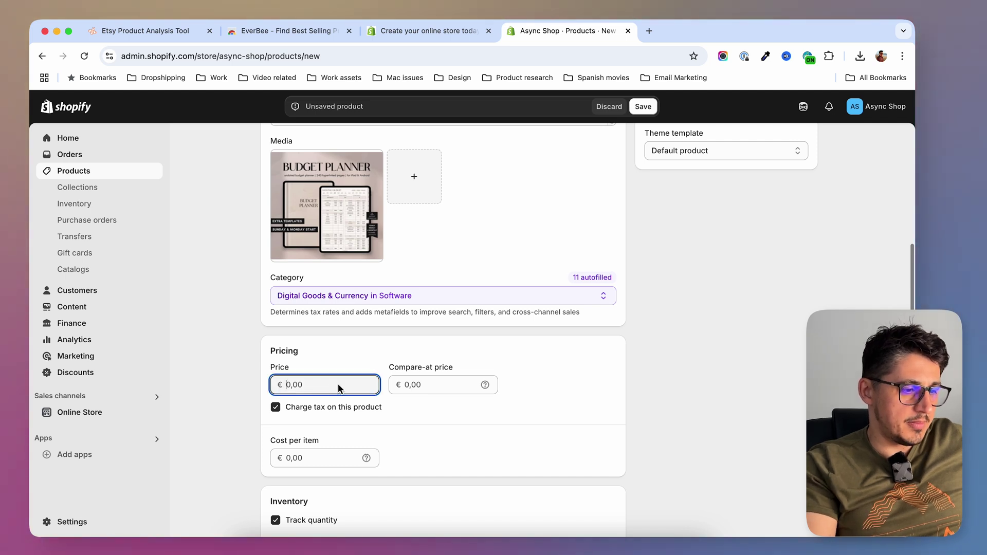
text(4)
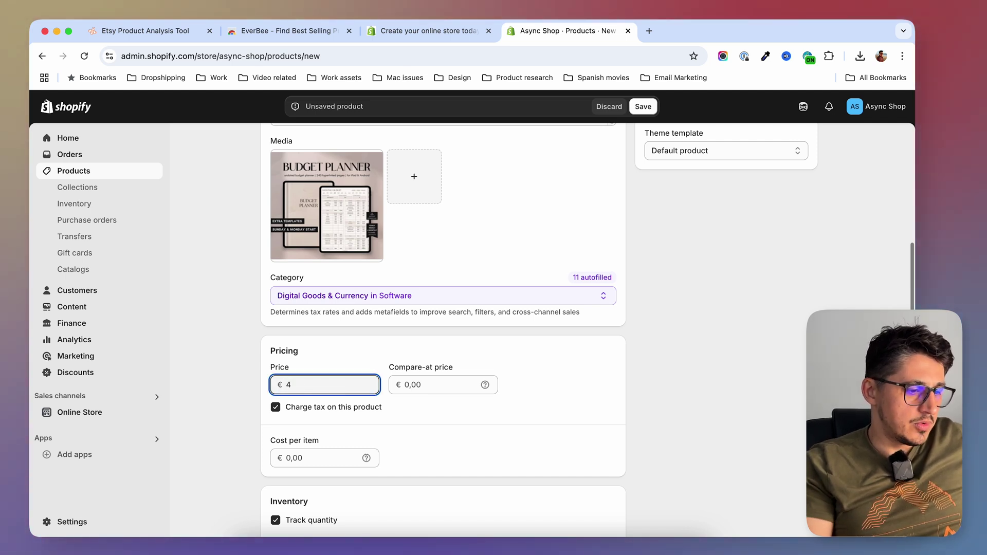
click(450, 386)
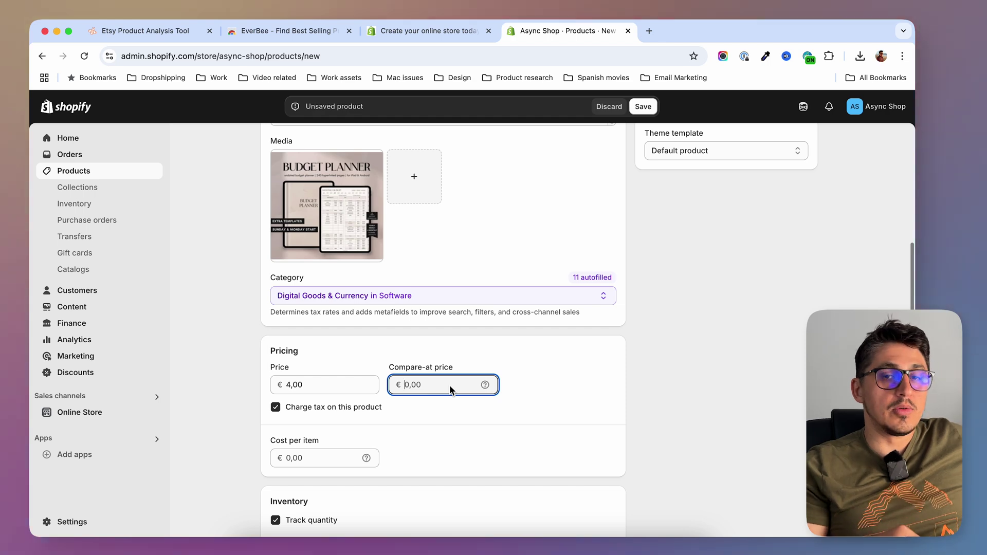
text(8)
click(438, 409)
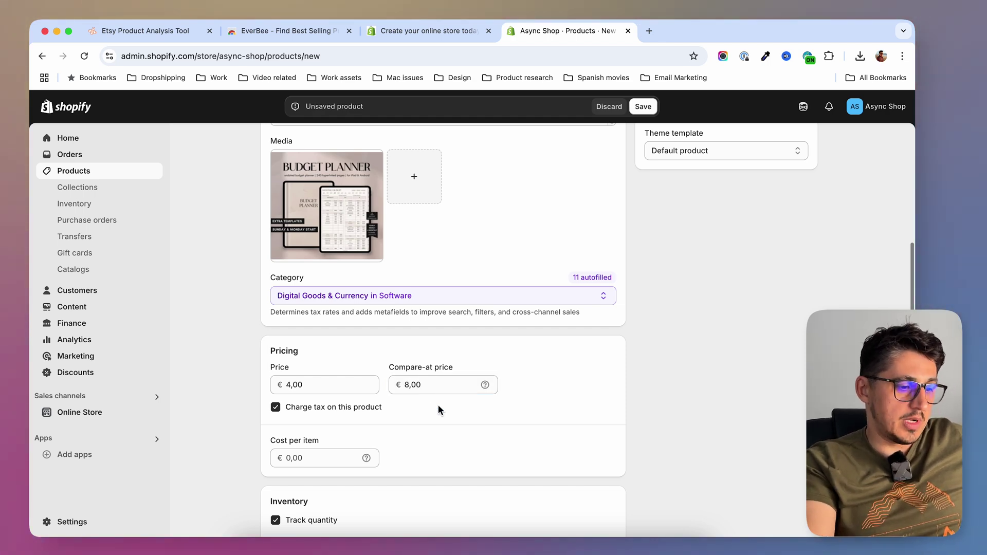
- Turn off quantity tracking for the product and unmark it as a physical product
scroll(242, 412, down, 1)
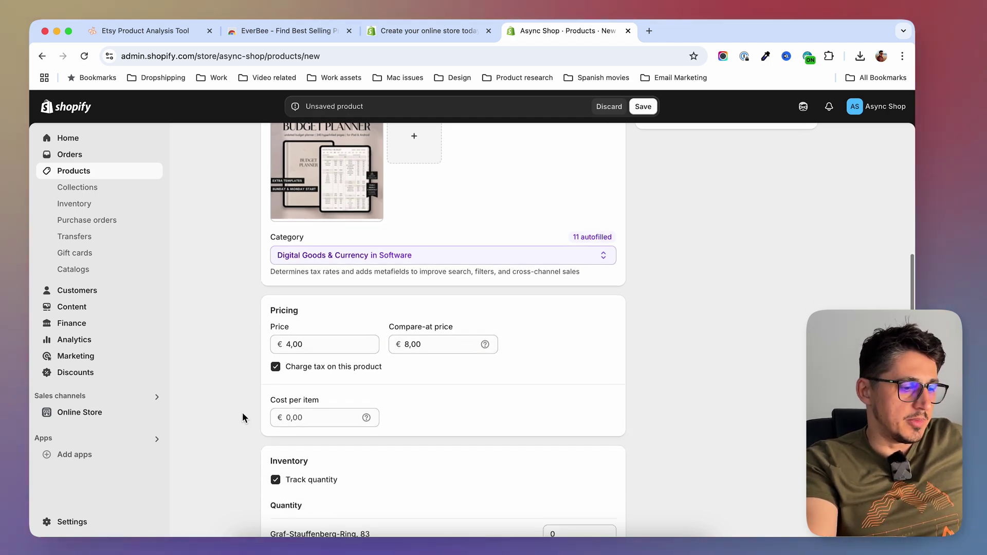
scroll(244, 426, up, 3)
scroll(243, 427, down, 4)
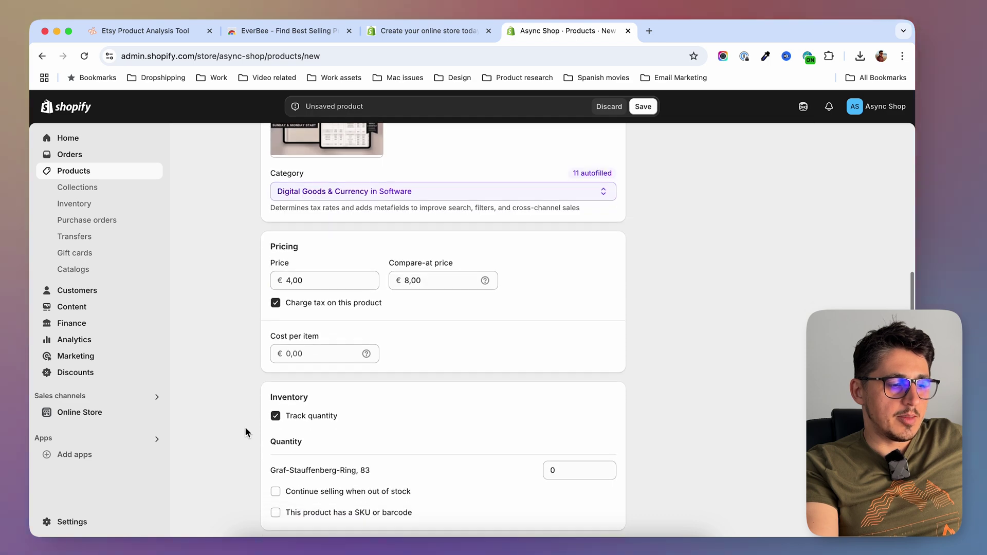
click(276, 415)
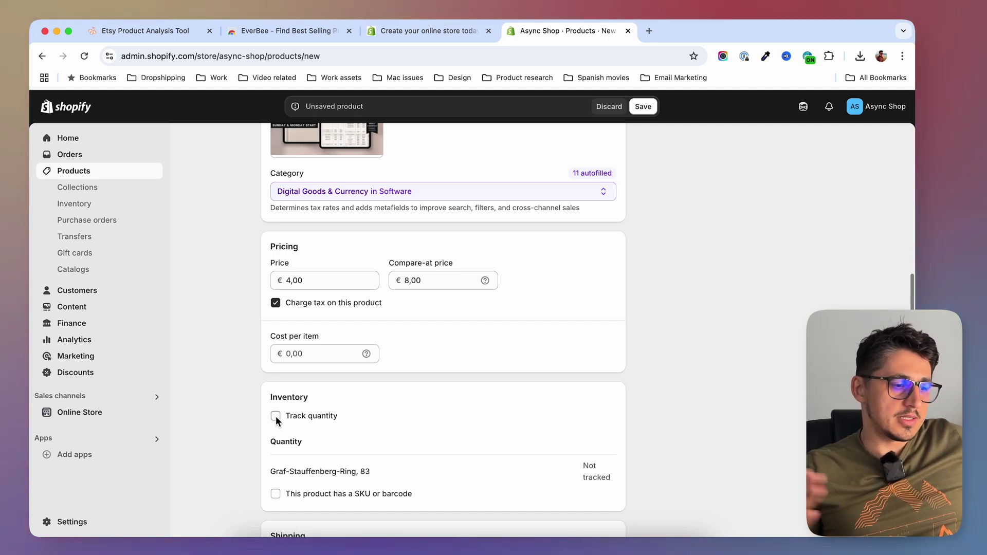
scroll(247, 417, down, 5)
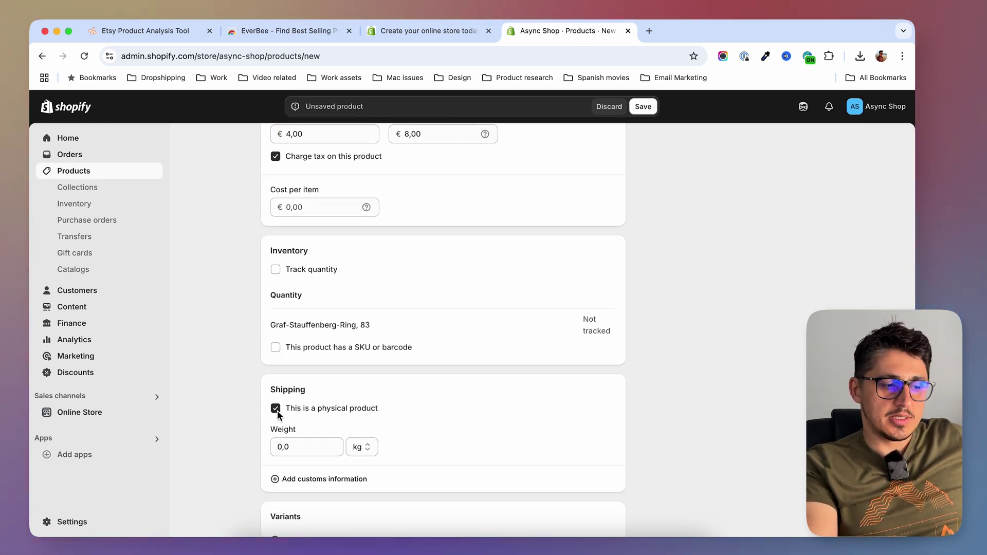
click(275, 408)
- Add a custom variant option named "type" with the values PDF and XLSX
scroll(249, 390, down, 3)
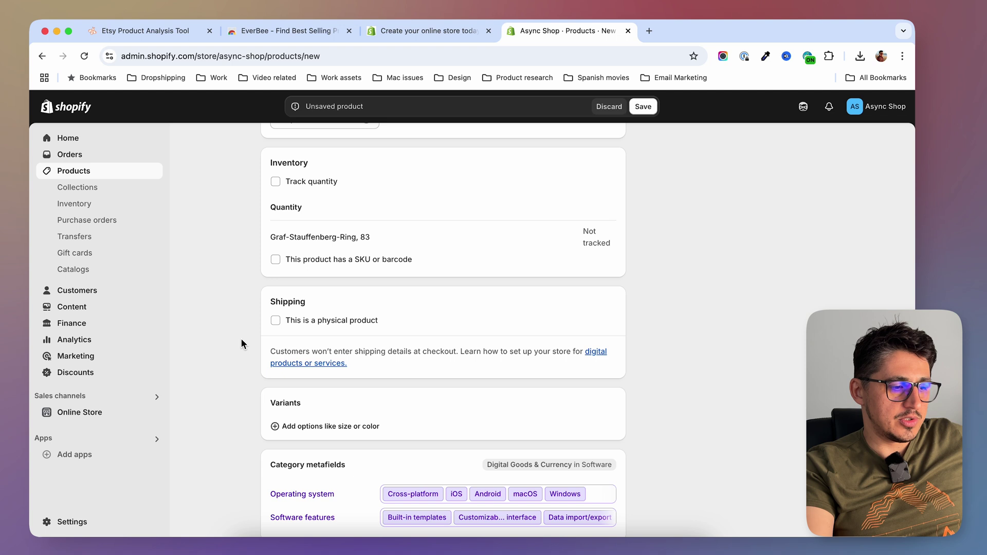
scroll(244, 360, down, 1)
click(278, 390)
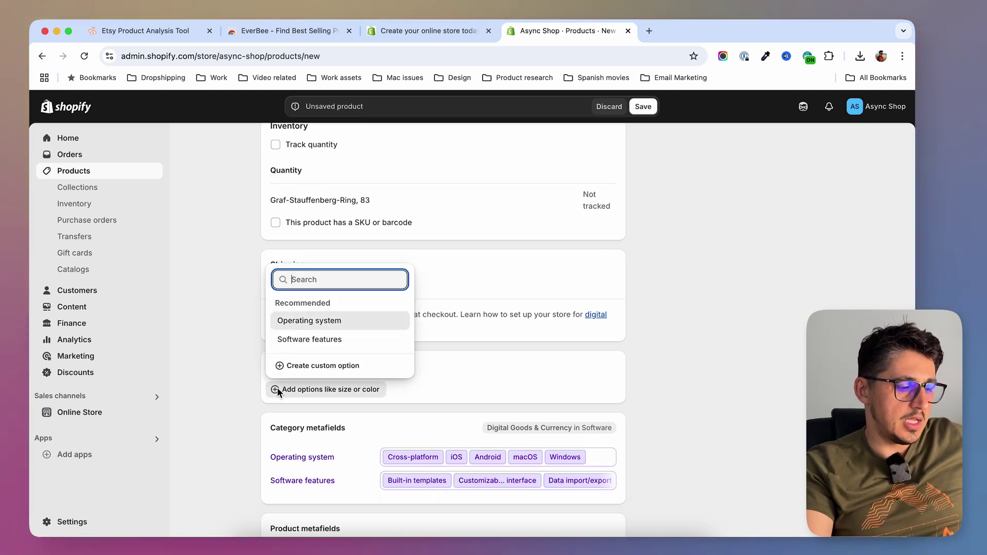
text(type)
click(282, 365)
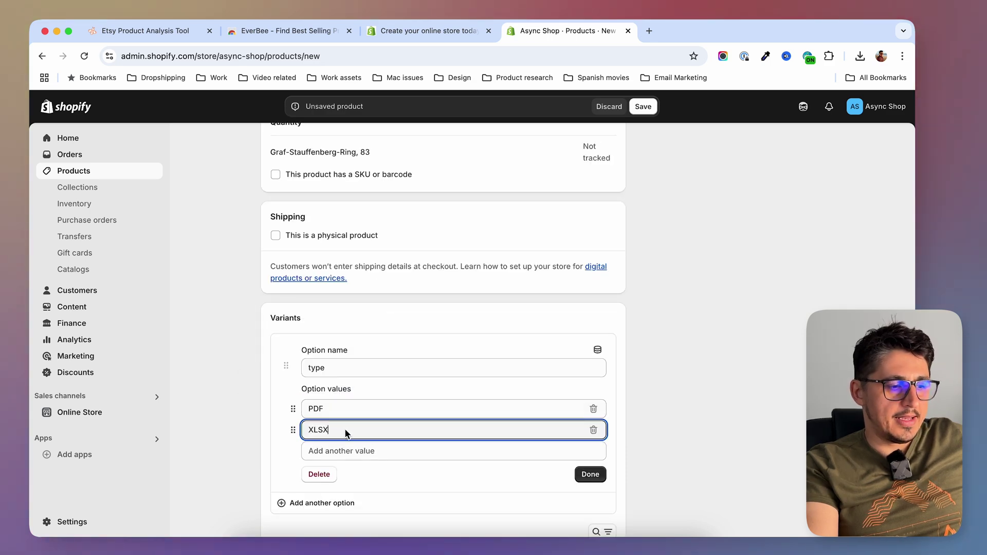
click(590, 474)
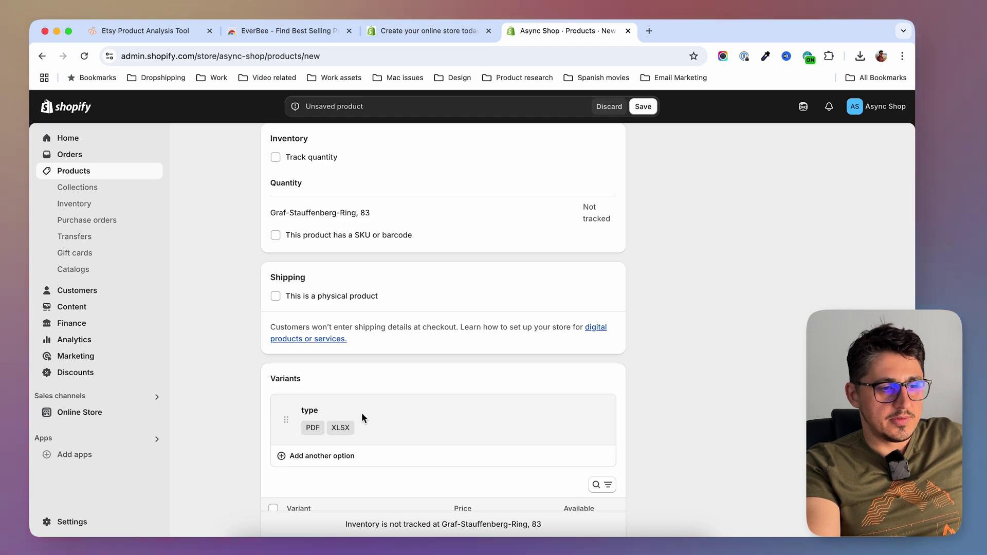
scroll(682, 447, up, 15)
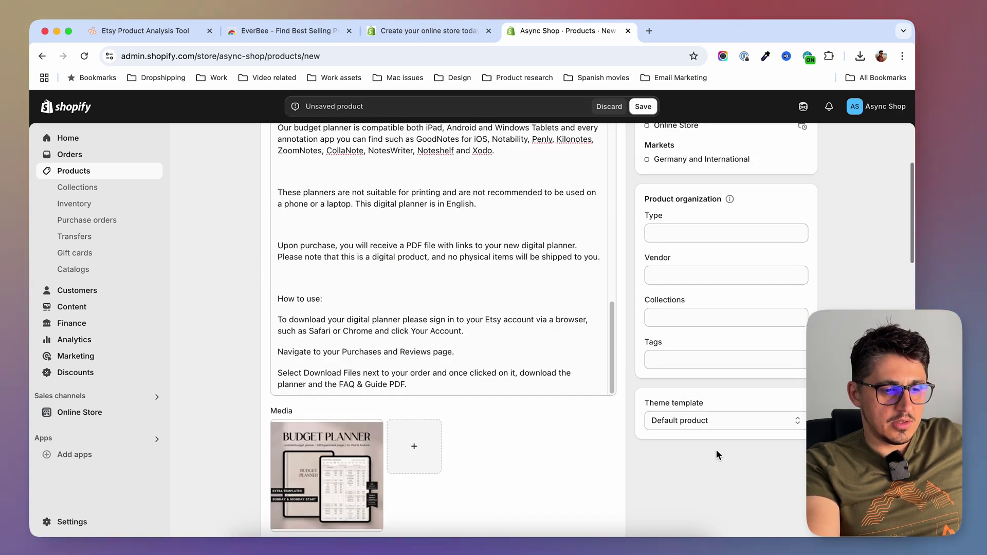
click(678, 359)
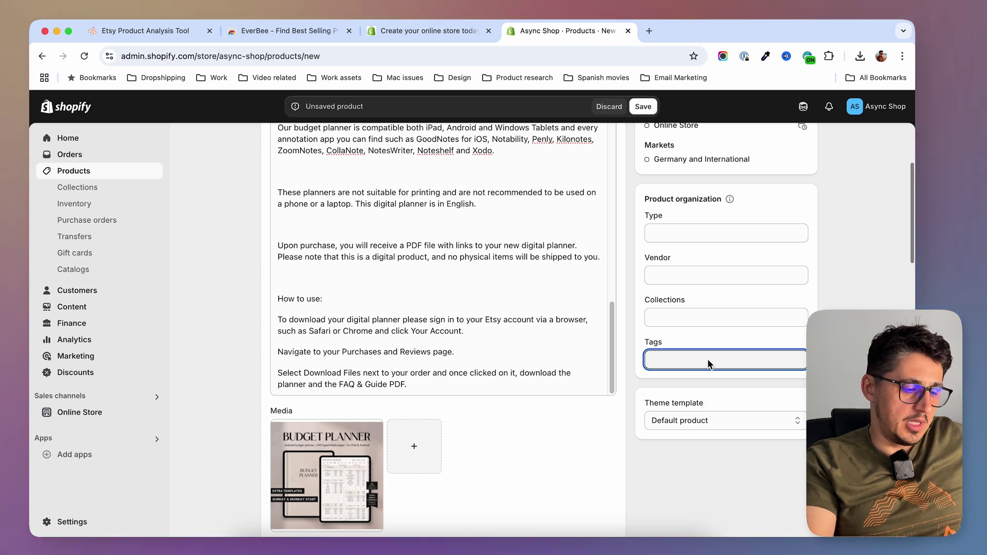
text(PDF)
key(Return)
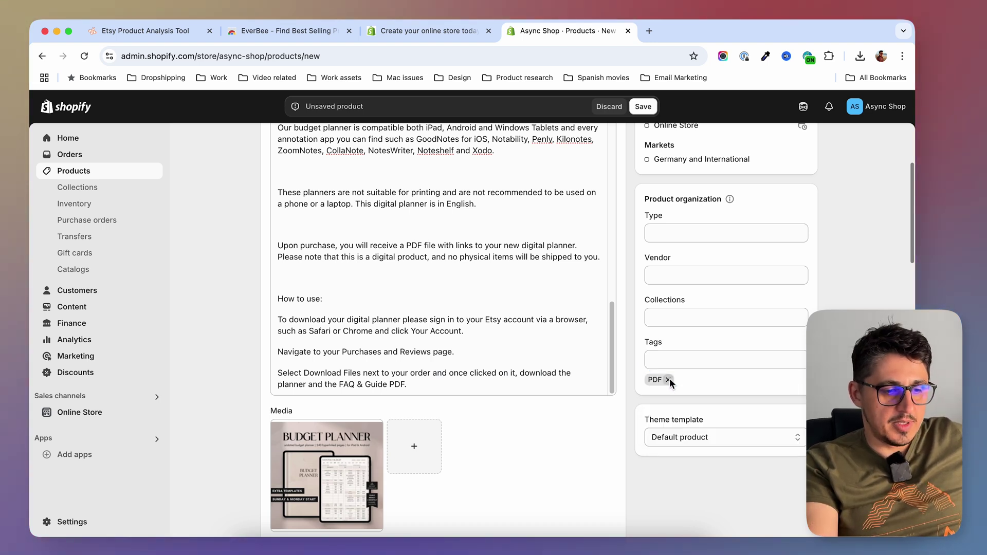
click(668, 380)
- Add the tag Planner to the product and set its product type to Planner
text(Planner)
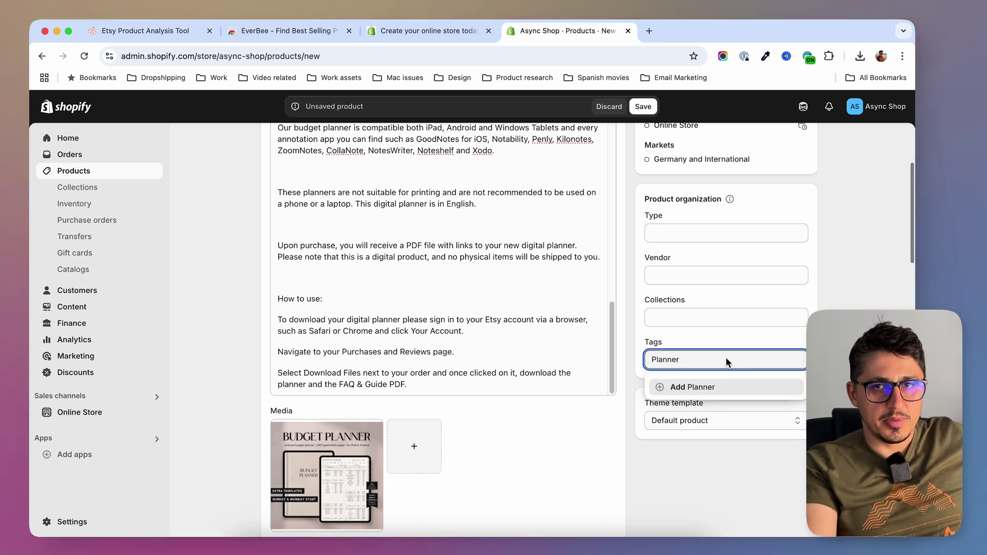
click(662, 387)
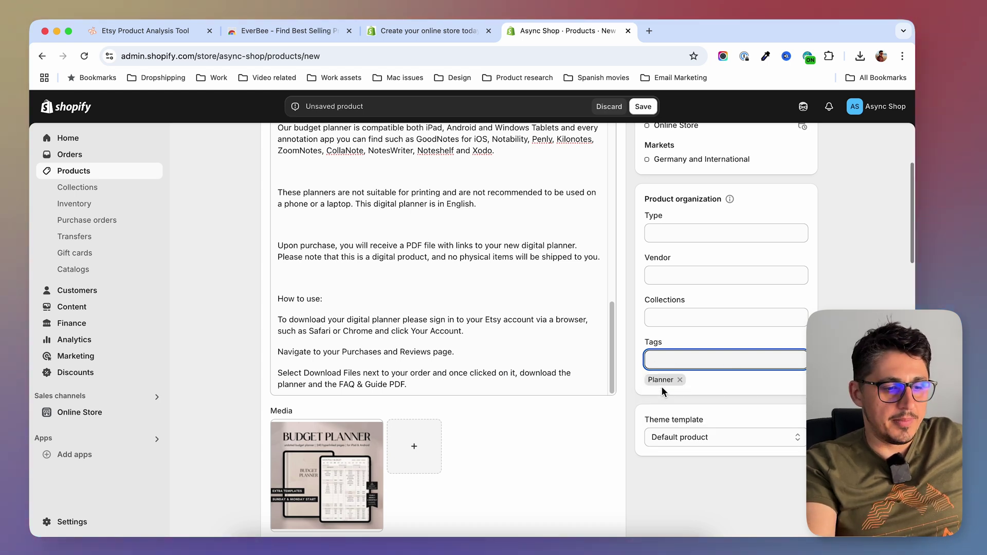
click(673, 258)
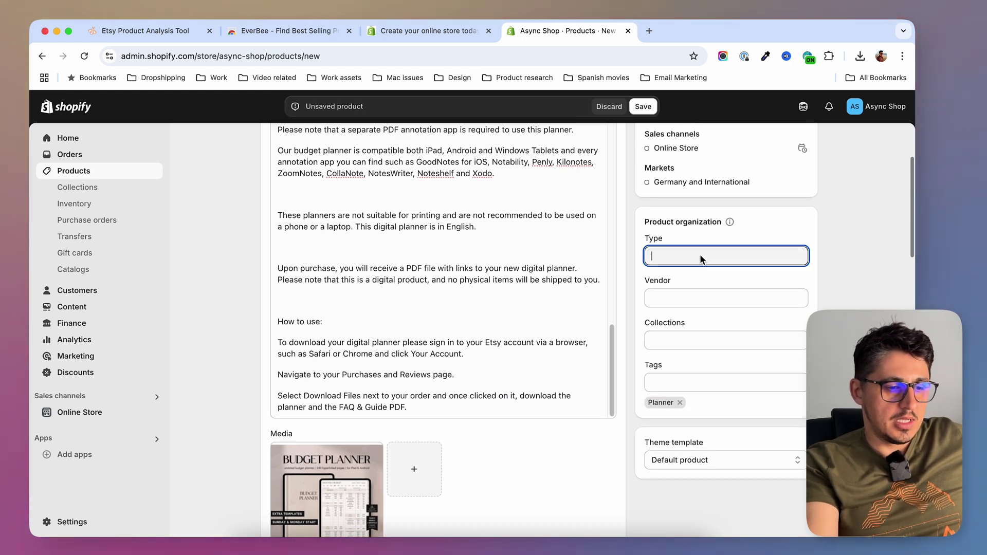
text(Planner)
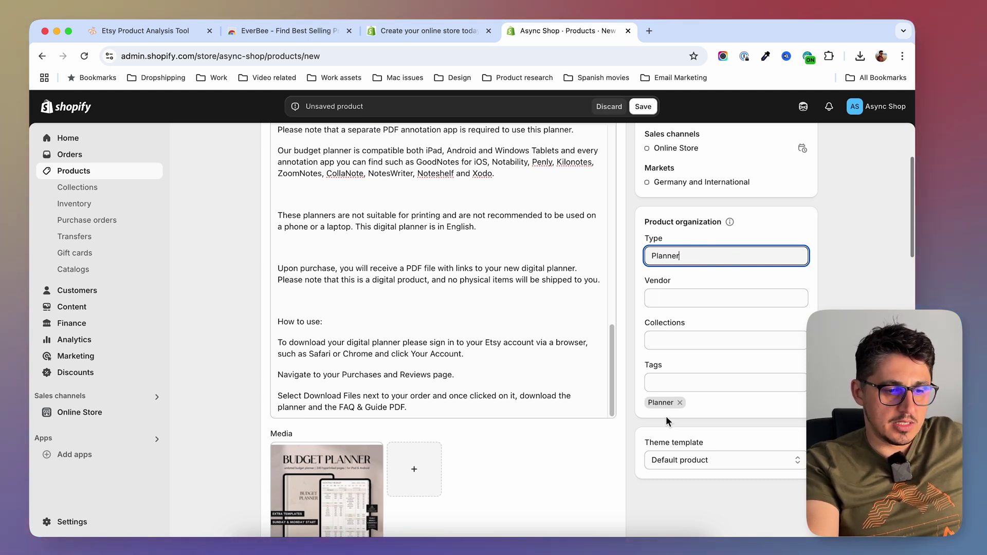
click(639, 261)
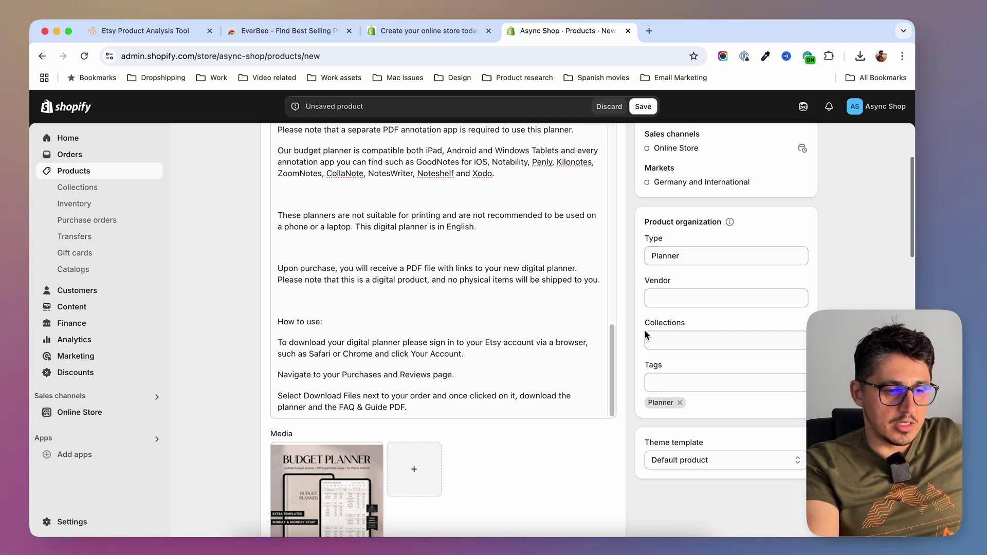
- Save the new product and open its storefront preview
scroll(647, 339, down, 1)
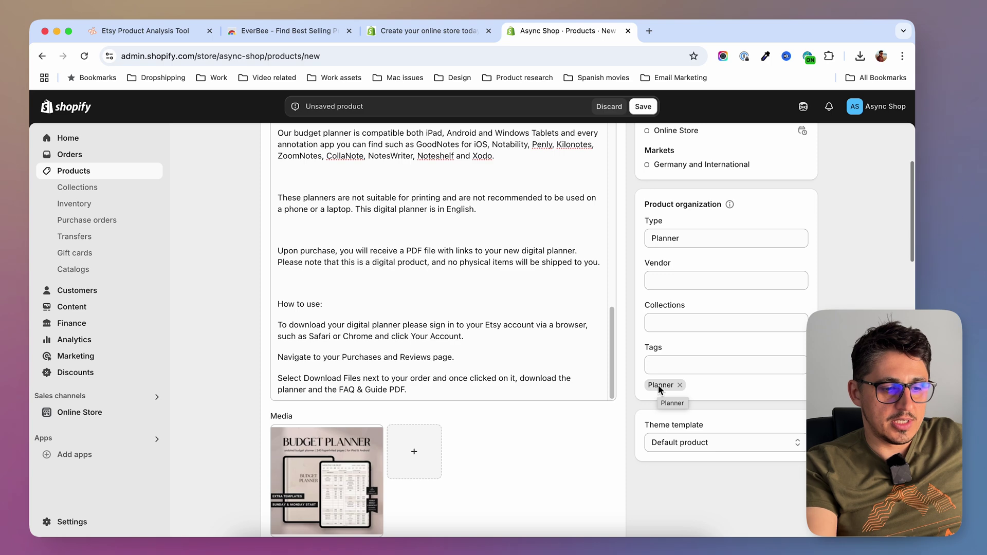
key(super+s)
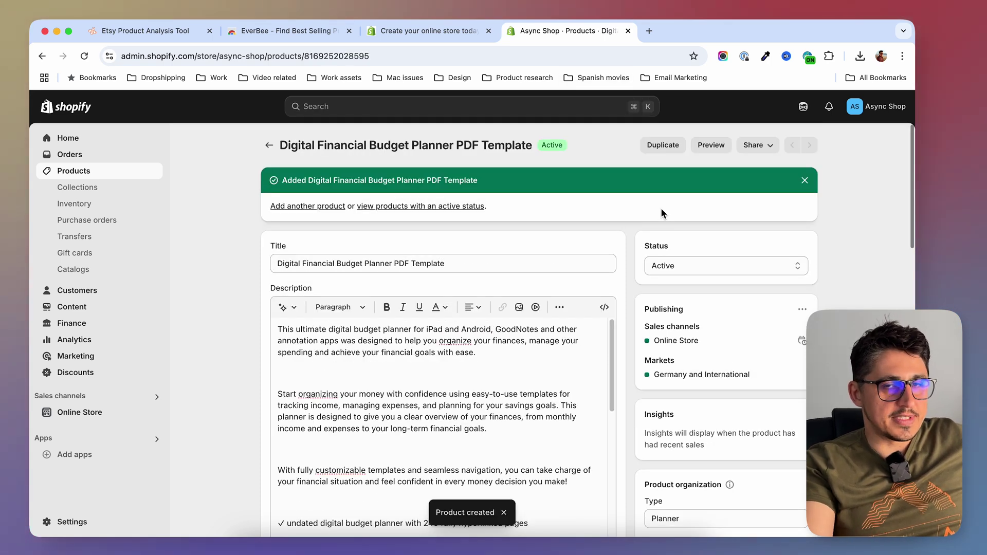
click(712, 146)
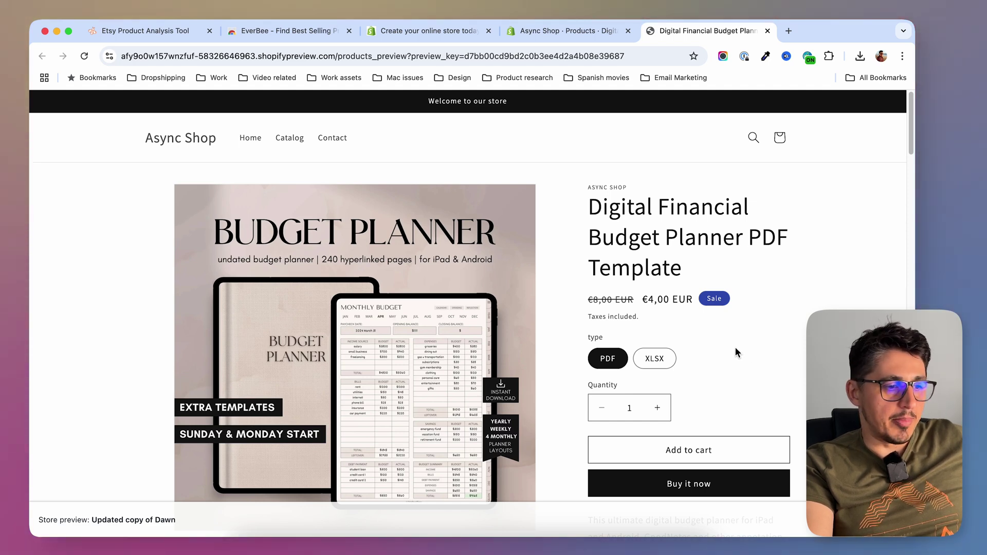
- Return to the store admin and open the Shopify App Store from the app and sales channel settings
click(550, 32)
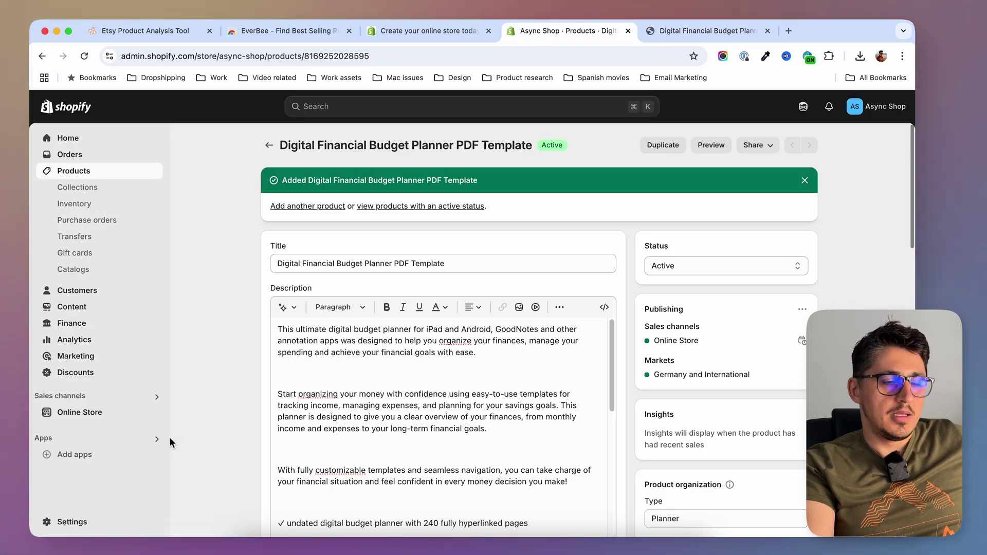
click(61, 439)
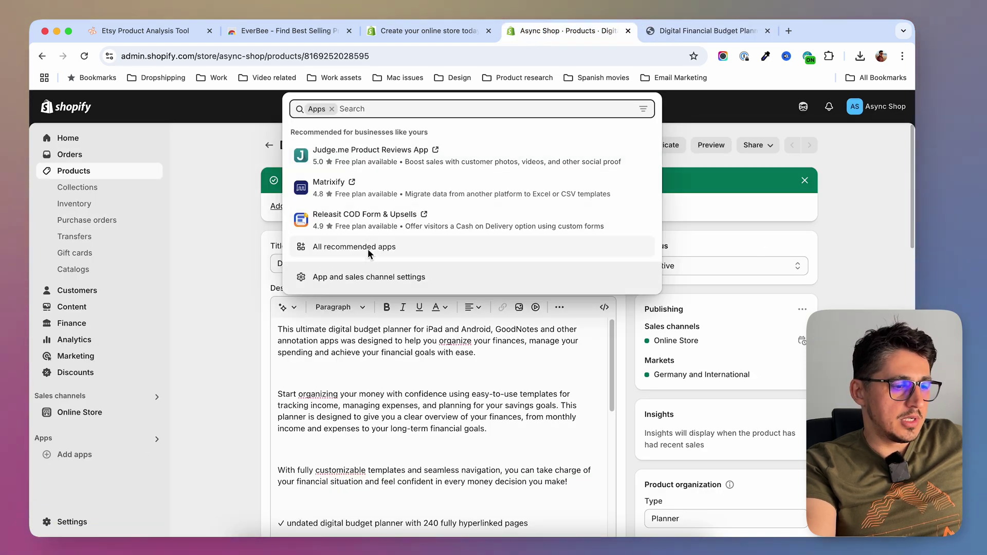
click(349, 279)
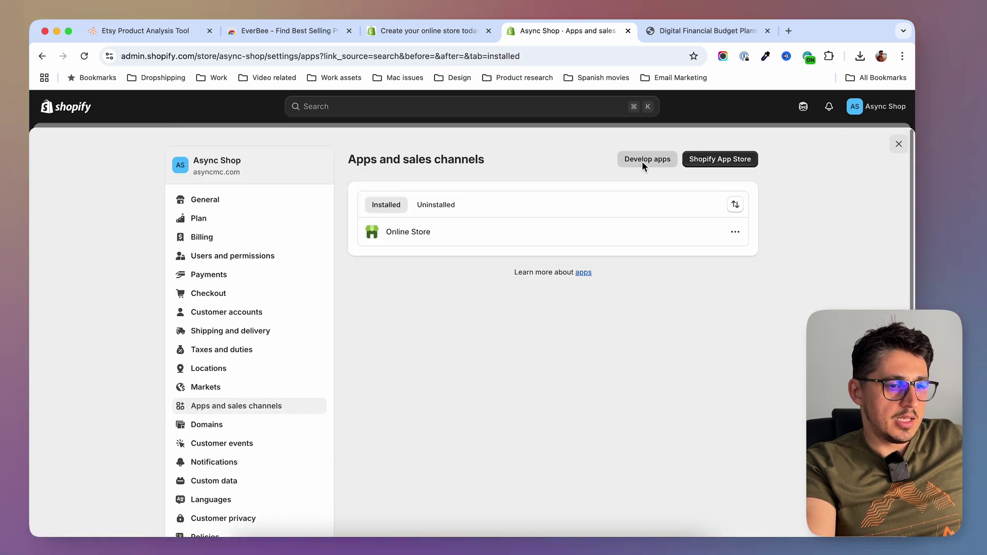
click(726, 160)
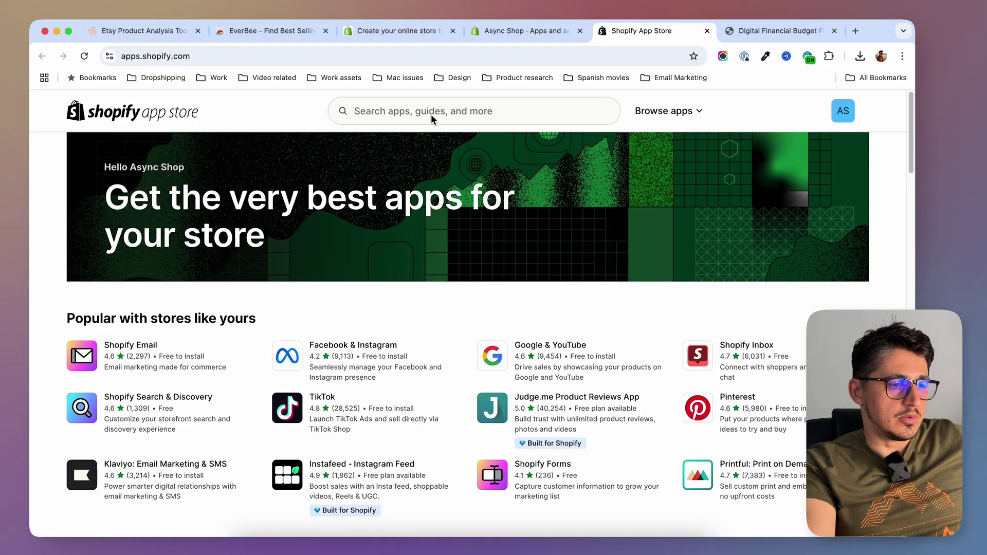
- Search the Shopify App Store for "digital downloads"
click(431, 114)
text(digital downloads)
key(Return)
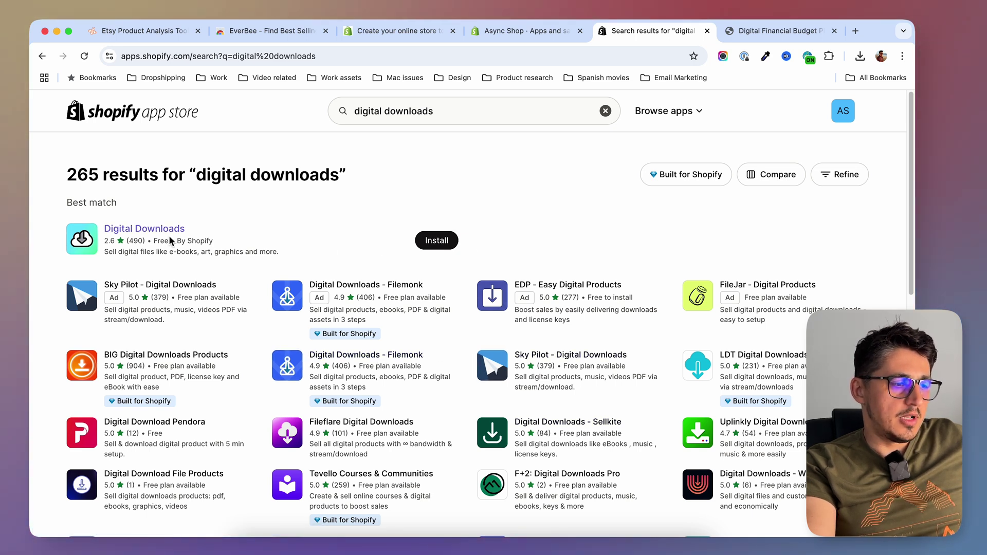
- Install Shopify's Digital Downloads app and open the digital files page for the Digital Financial Budget Planner PDF Template
click(436, 240)
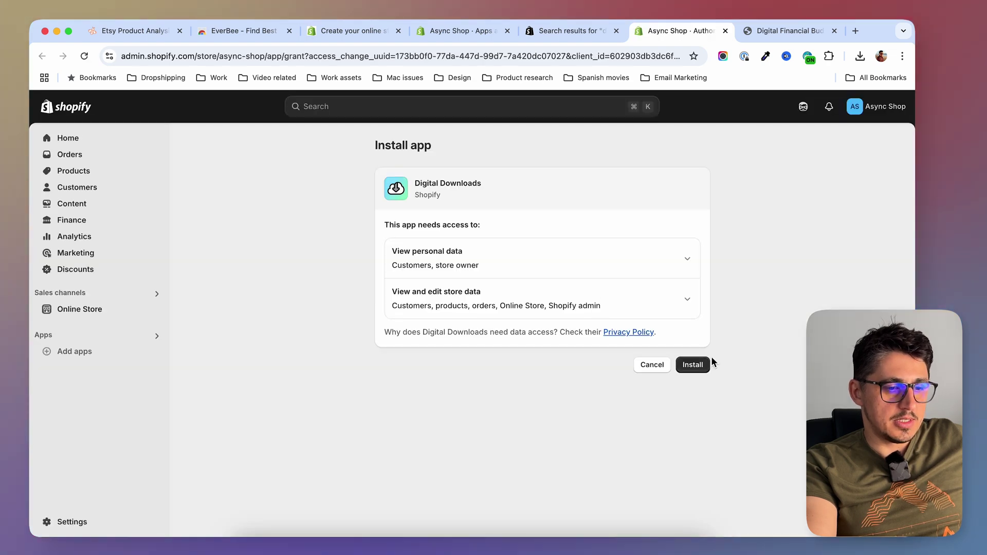
click(695, 366)
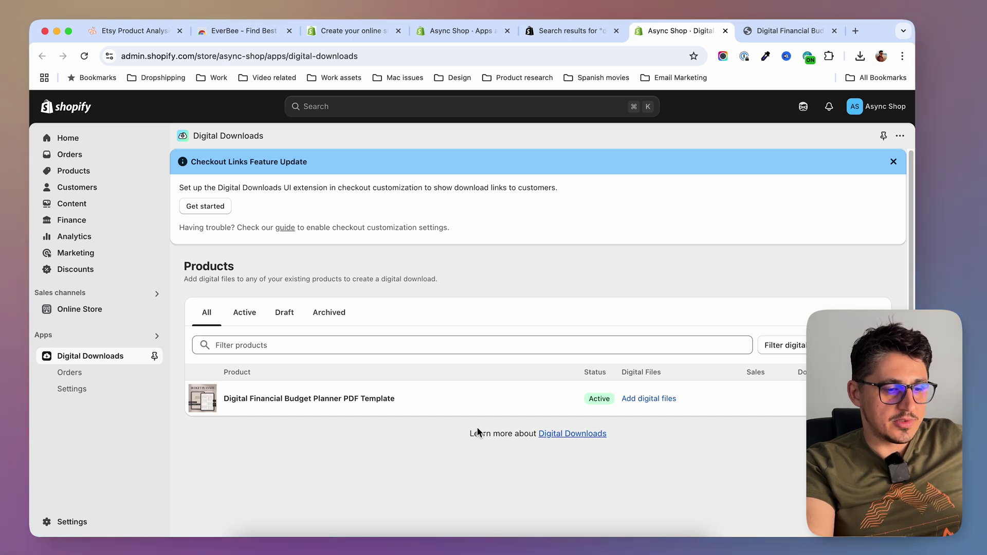
scroll(315, 462, down, 1)
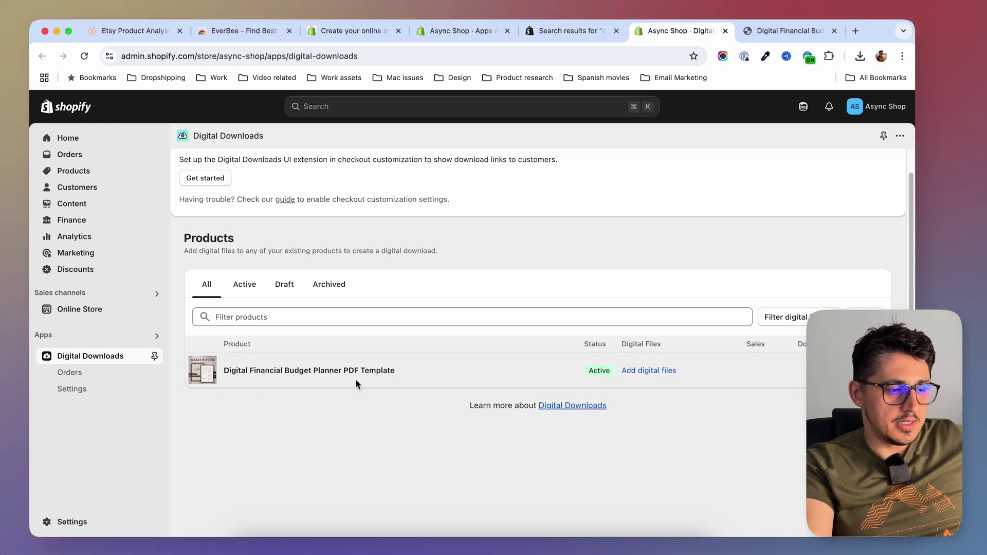
click(653, 398)
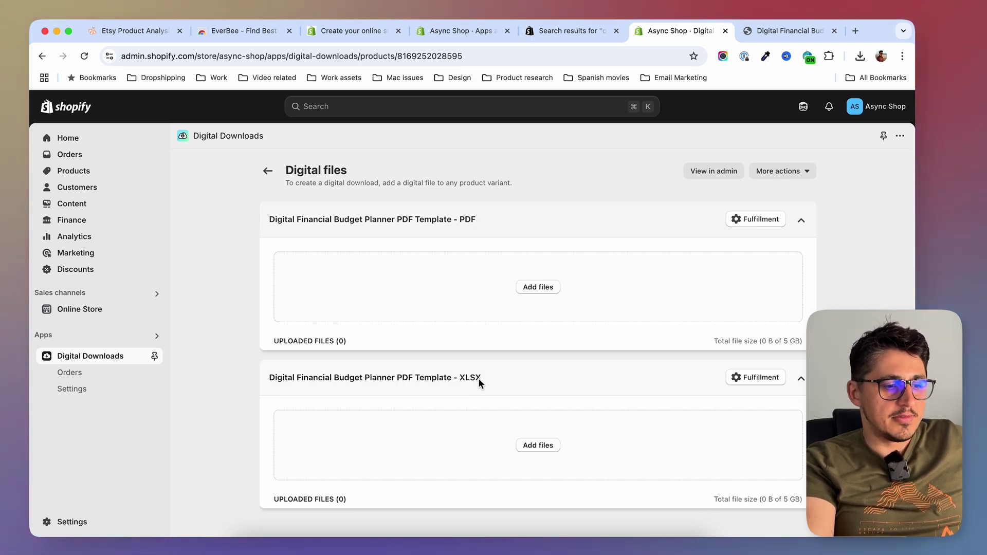
- Upload Digital Financial Budget Planner.zip from the Desktop as the digital file of the PDF variant
click(538, 288)
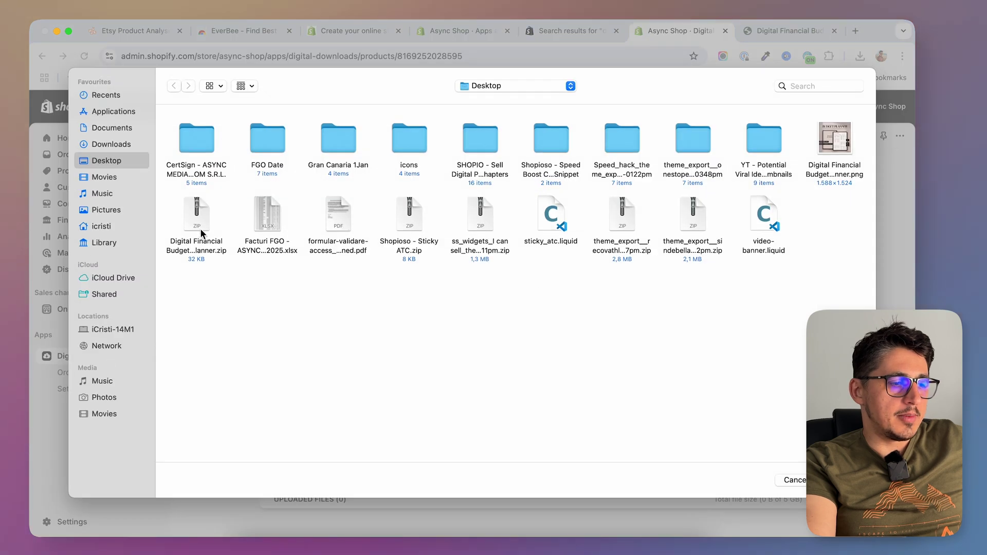
click(191, 222)
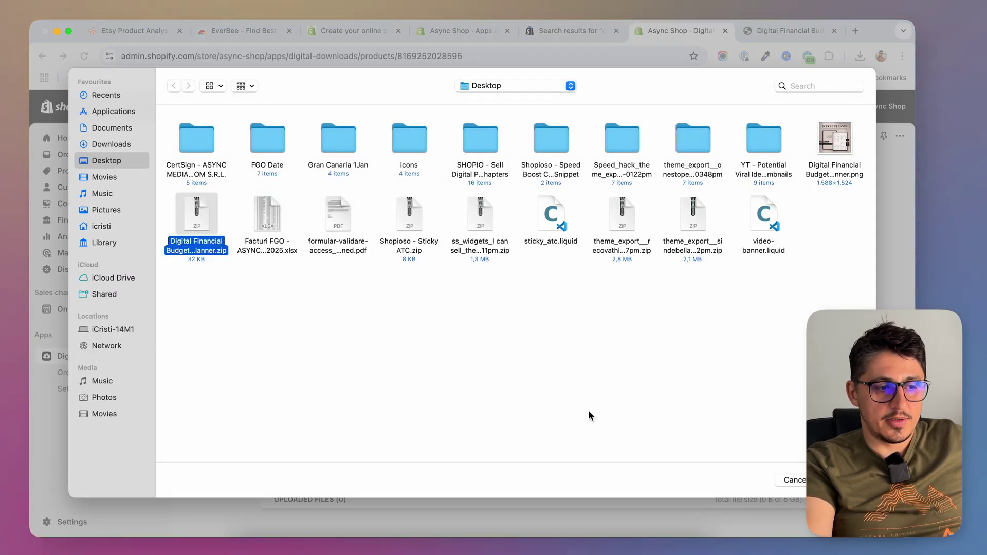
key(Return)
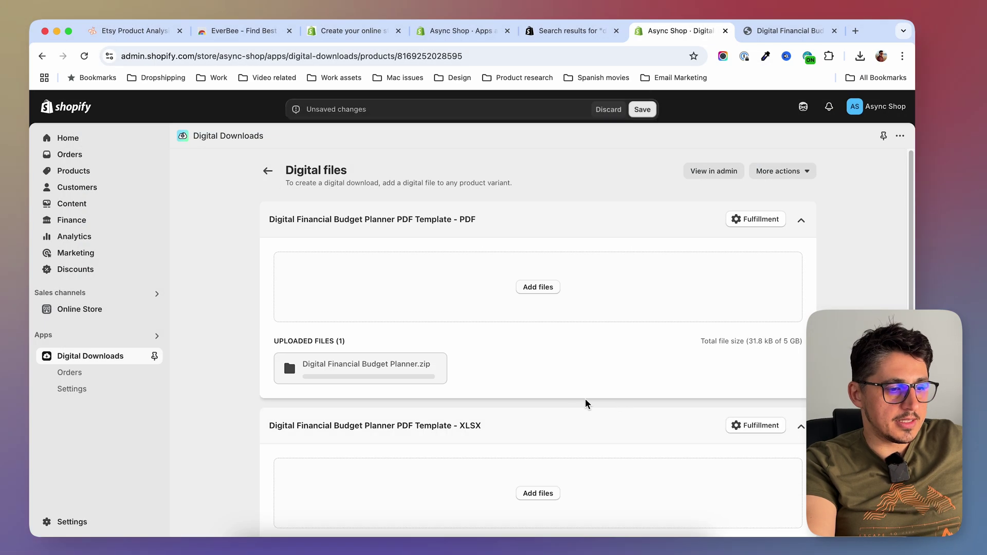
- Upload Digital Financial Budget Planner.zip to the XLSX variant as well and save the digital files
scroll(585, 399, down, 1)
click(546, 464)
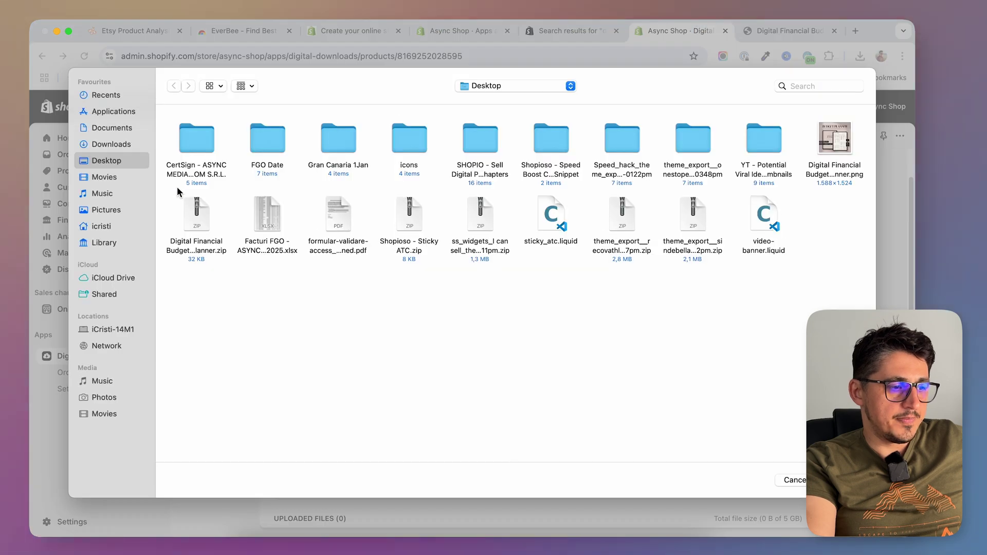
click(191, 215)
key(Return)
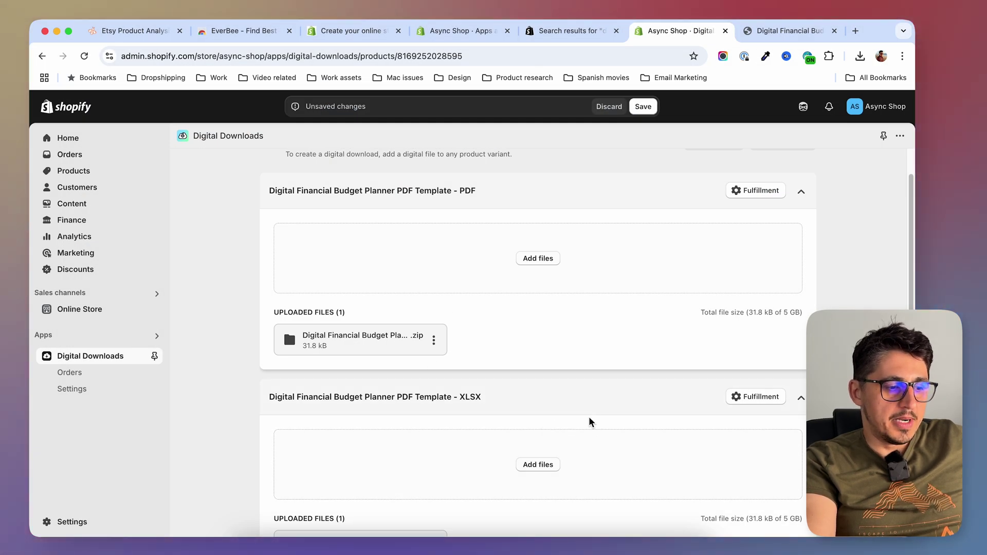
scroll(590, 421, down, 2)
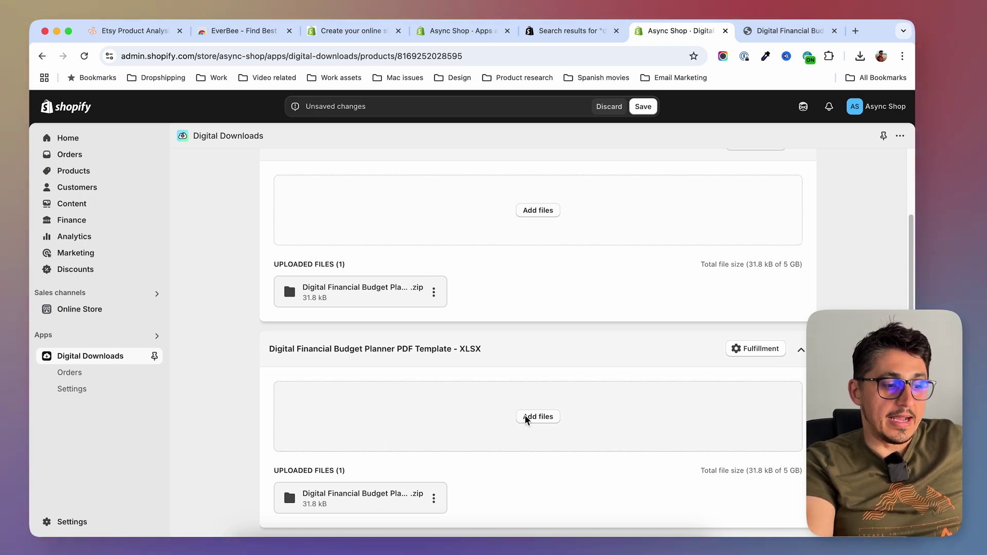
scroll(591, 288, up, 3)
scroll(579, 350, down, 3)
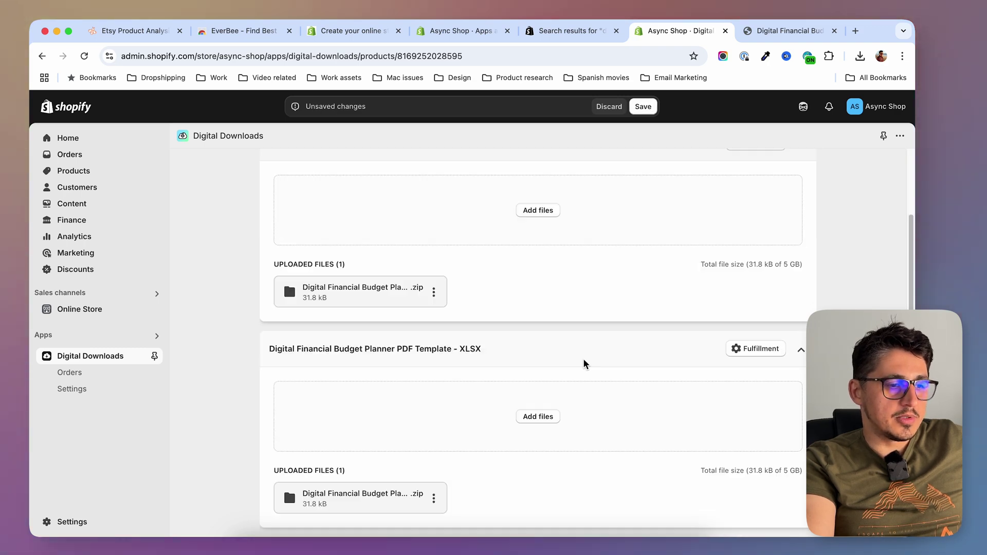
scroll(590, 370, up, 3)
click(643, 106)
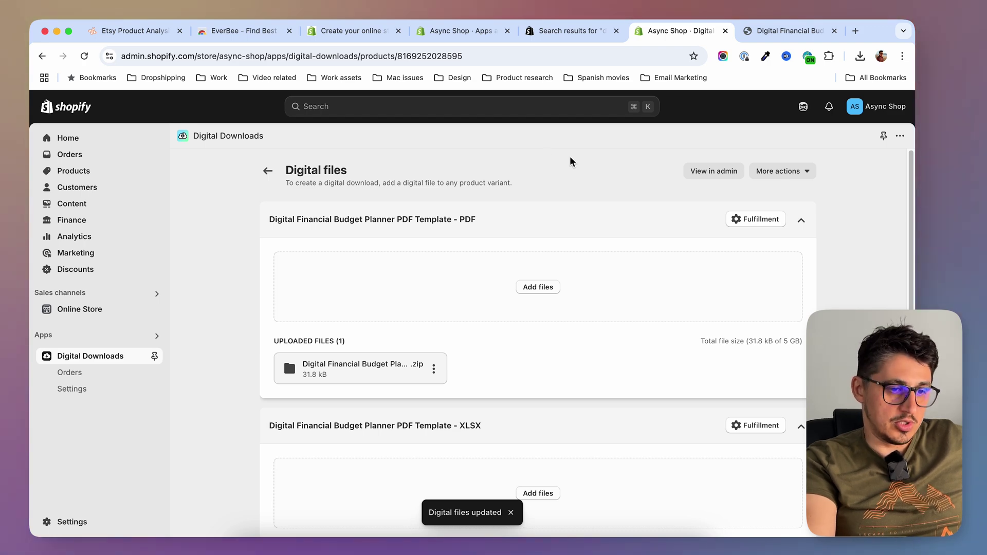
scroll(215, 386, down, 2)
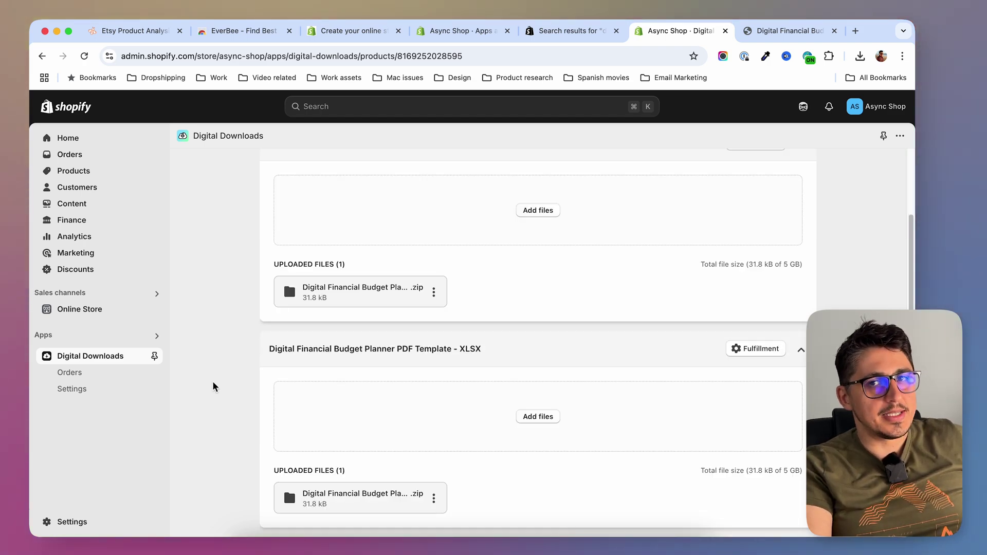
- Review the Download ready email template in the Digital Downloads settings, and open the live checkout configuration for customizing
click(89, 390)
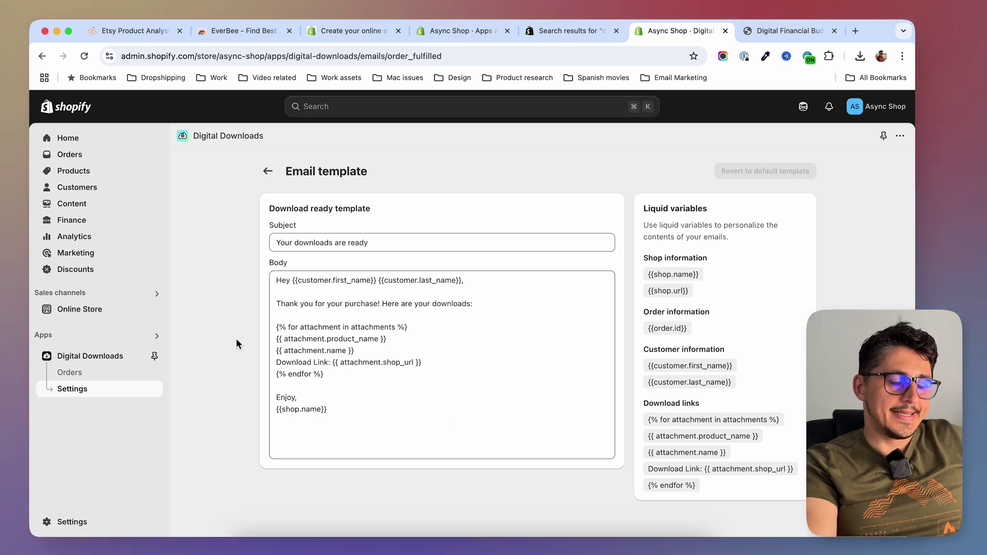
click(267, 171)
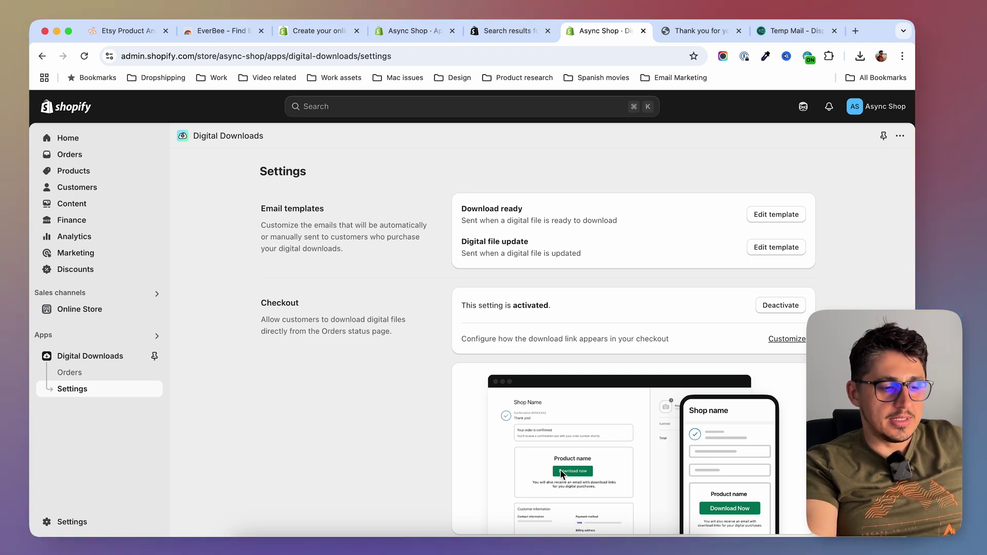
click(787, 338)
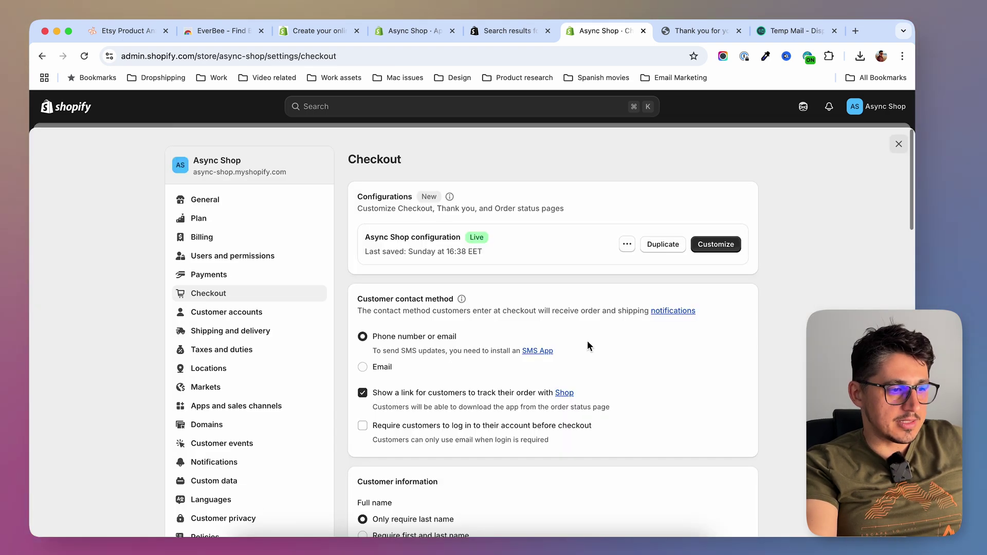
click(712, 245)
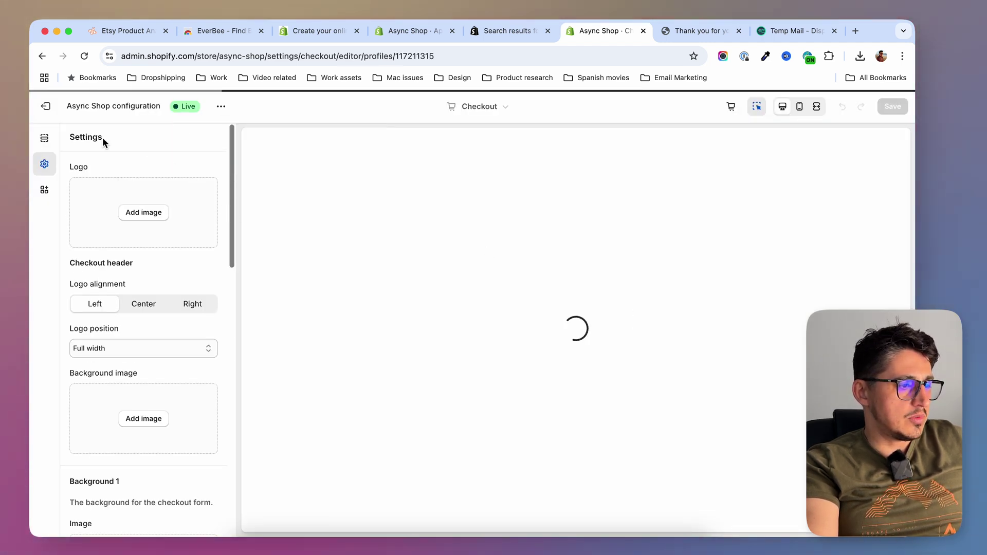
- Add the Digital Downloads Links app block to the Thank you page and save the configuration
click(45, 189)
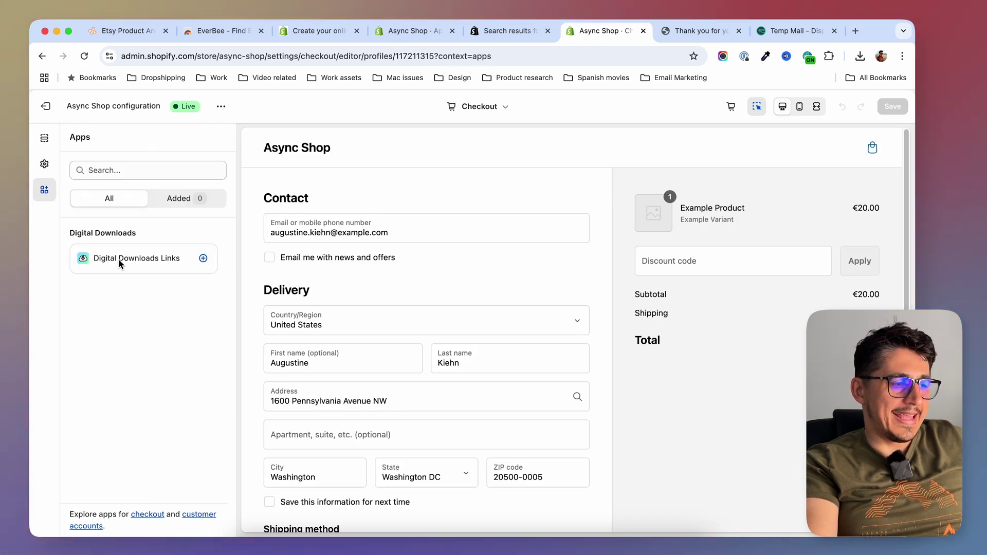
click(203, 258)
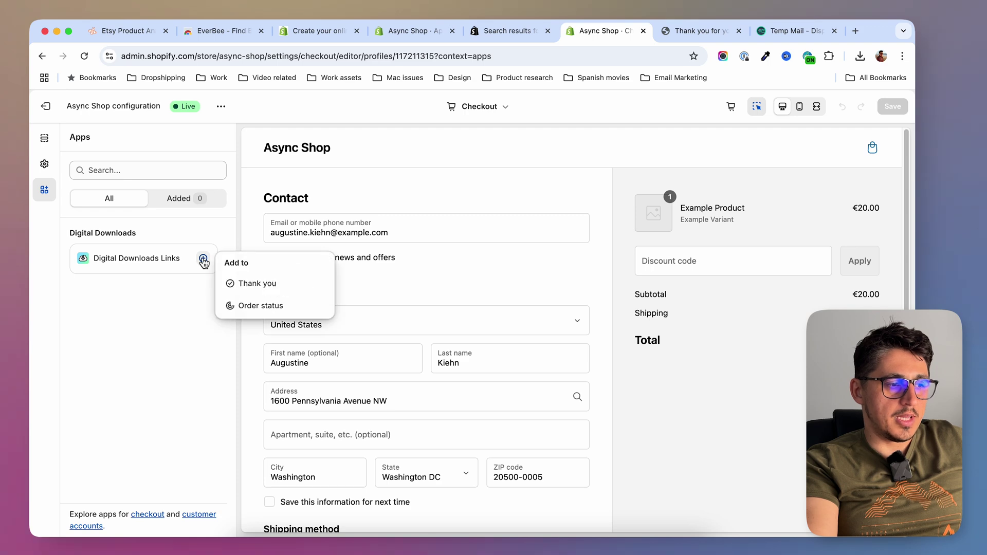
click(264, 283)
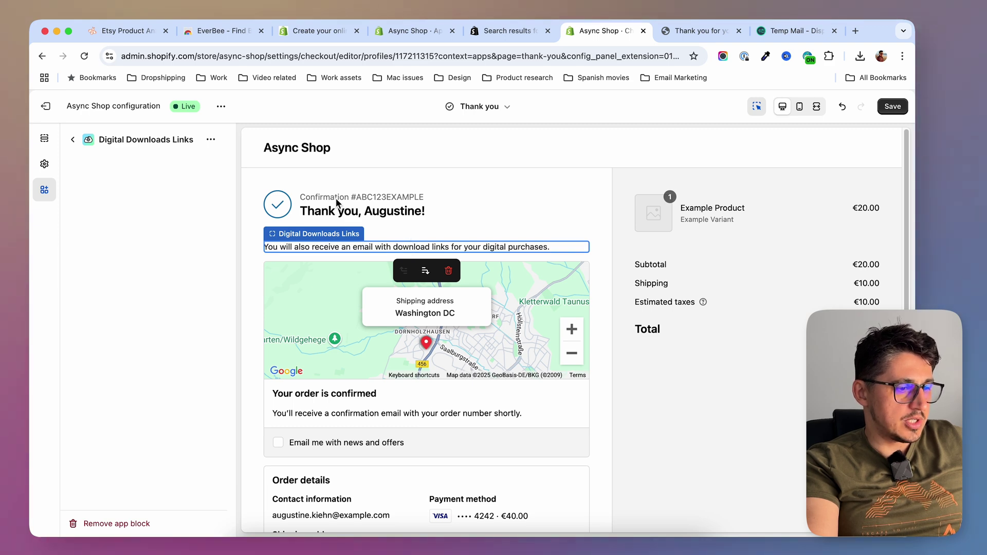
click(892, 109)
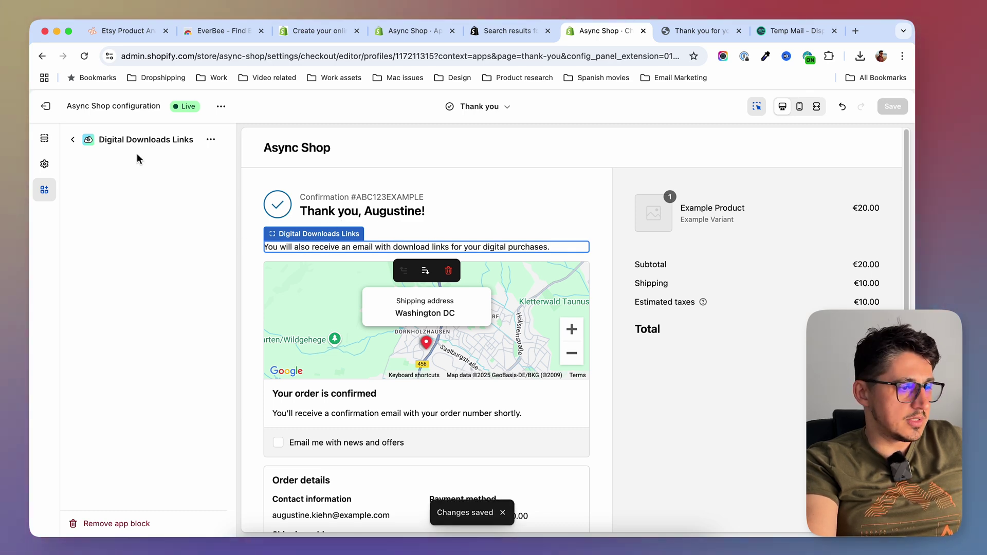
- Add the Digital Downloads Links block to the Order status page, move it below the order heading, and save
key(Escape)
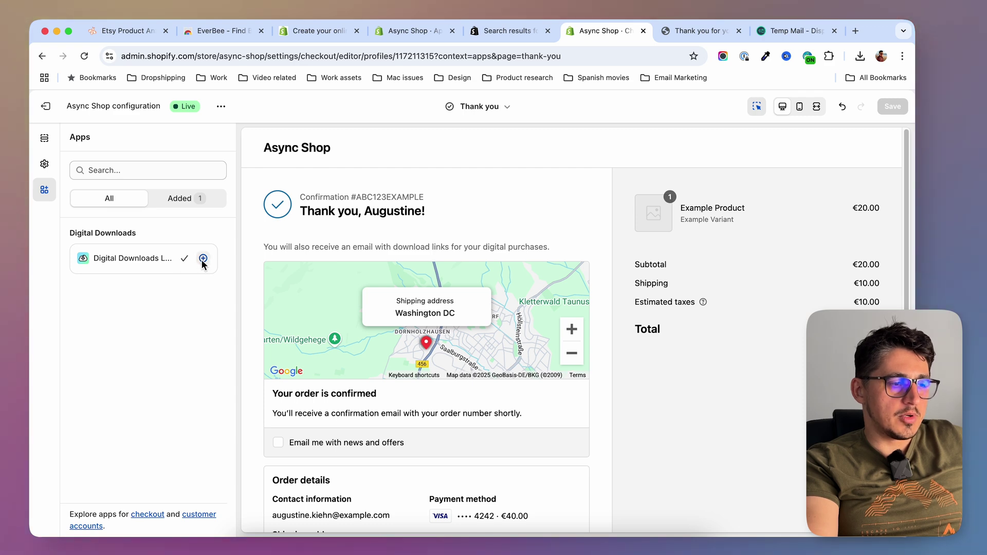
click(203, 258)
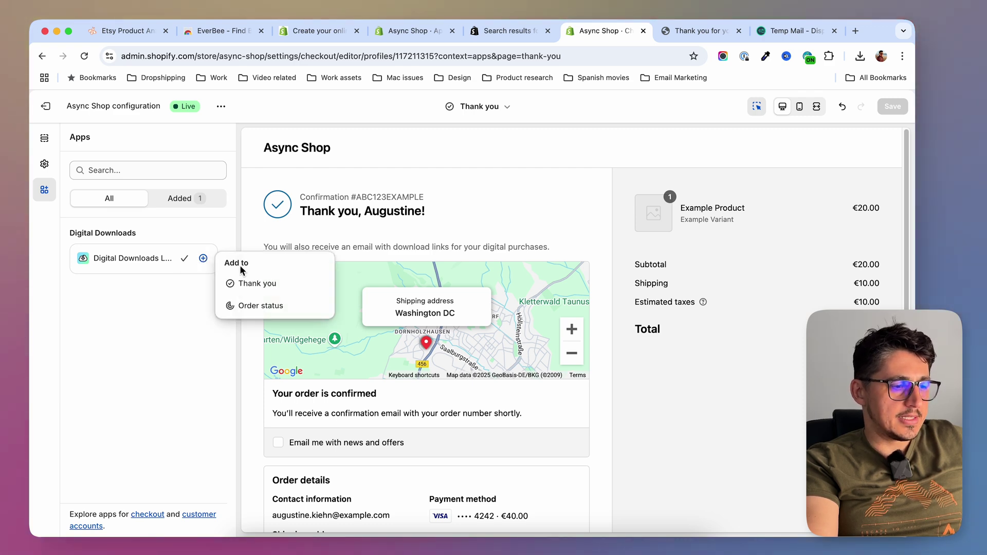
click(263, 306)
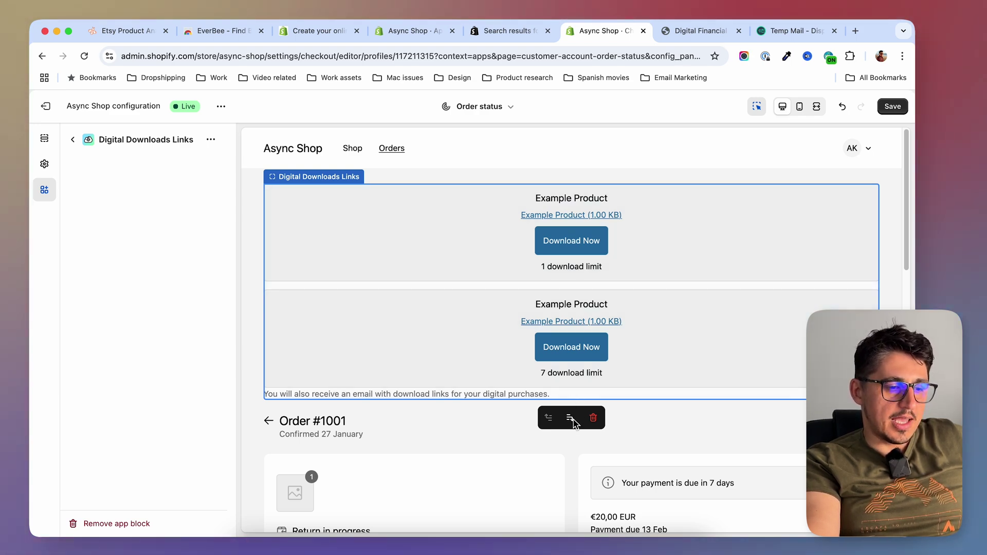
click(570, 420)
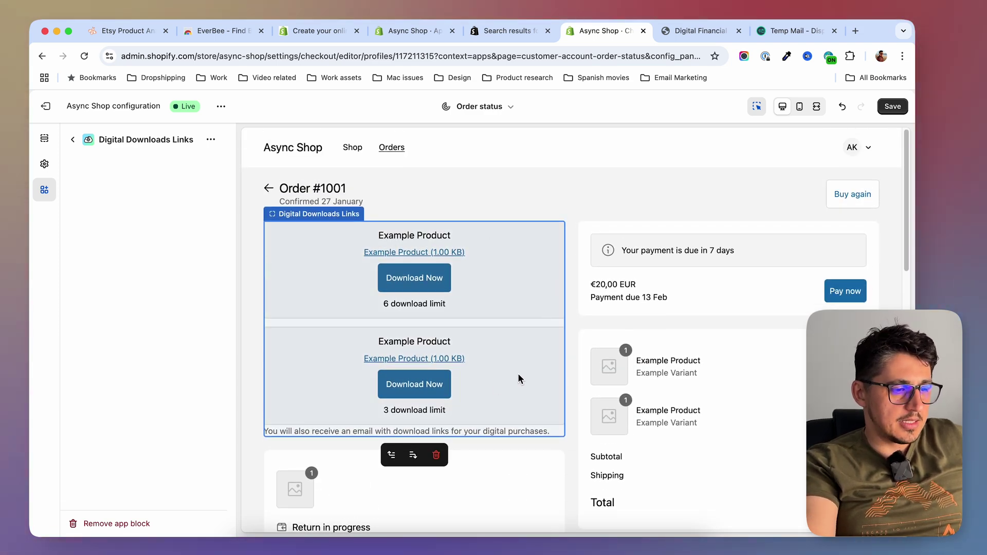
click(893, 107)
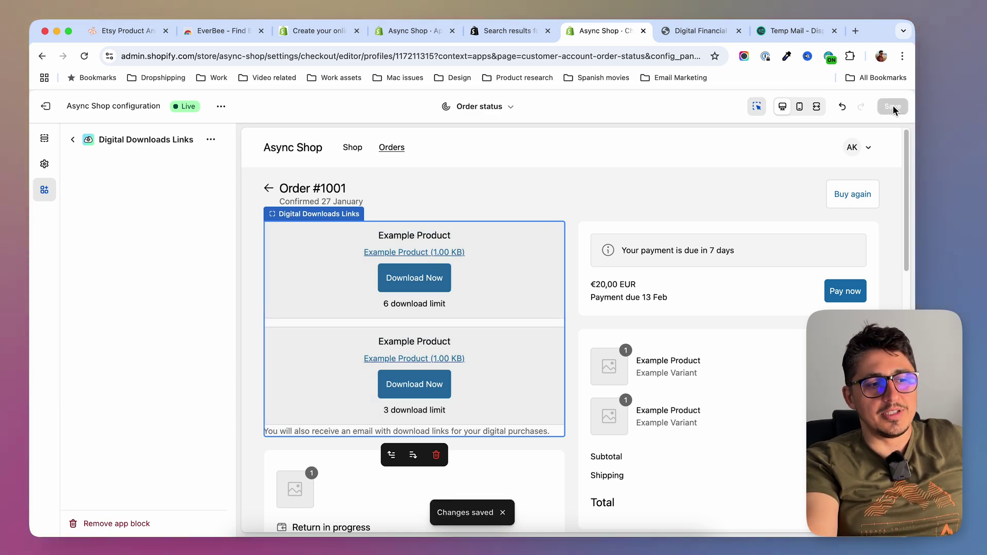
- Switch to the storefront preview, add the PDF variant of the budget planner to the cart, and proceed to checkout
key(ctrl+Tab)
scroll(794, 334, down, 2)
click(717, 389)
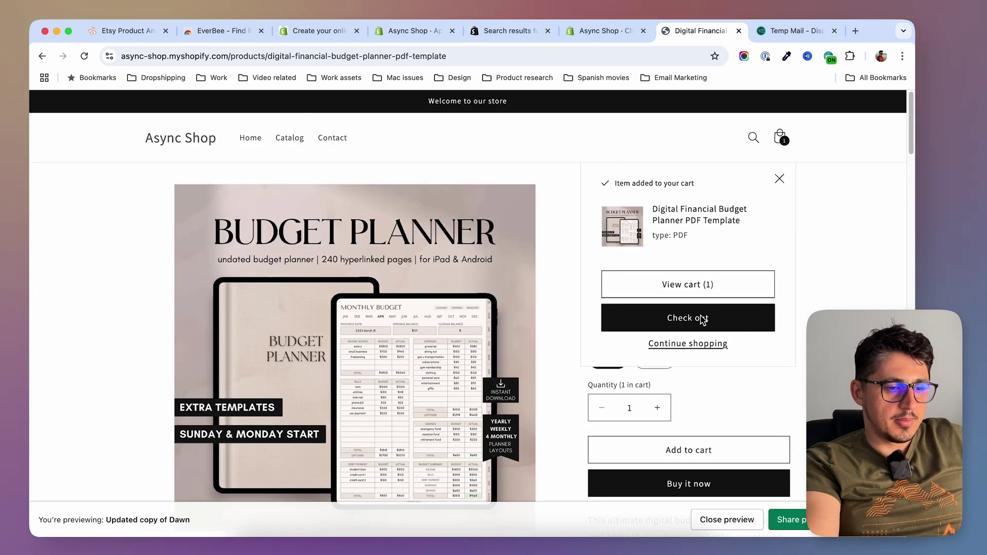
click(697, 323)
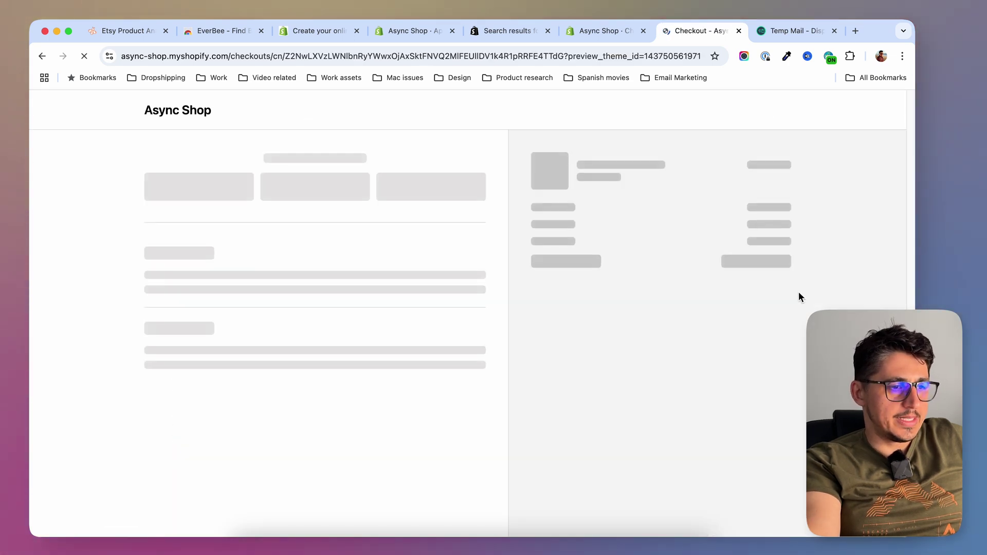
- Submit the filled-in checkout details for review and pay for the test order
scroll(505, 428, down, 6)
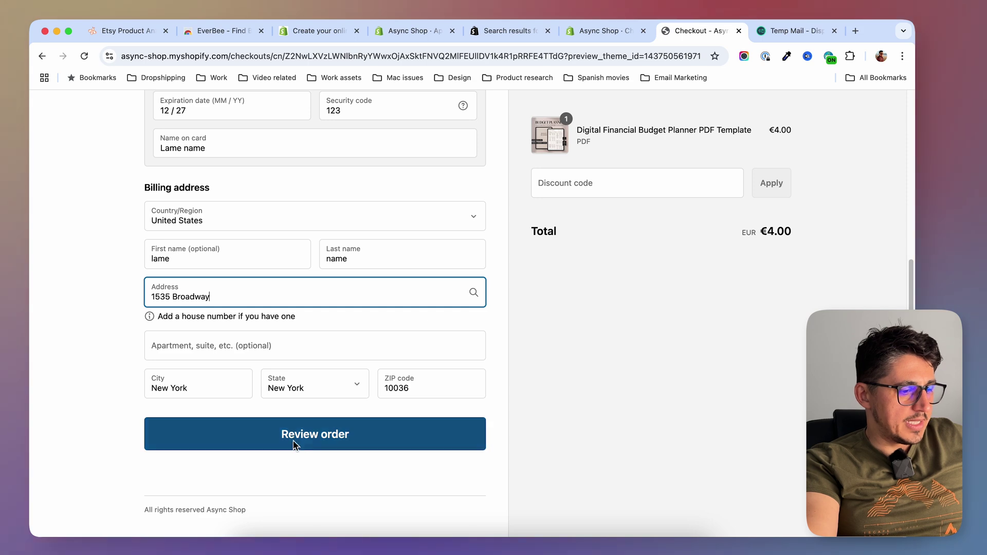
click(413, 440)
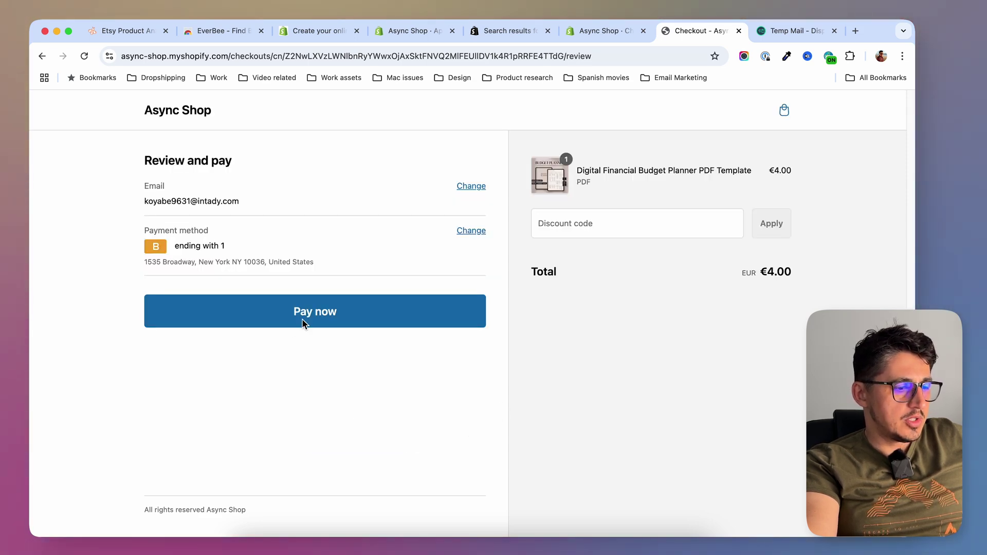
click(315, 313)
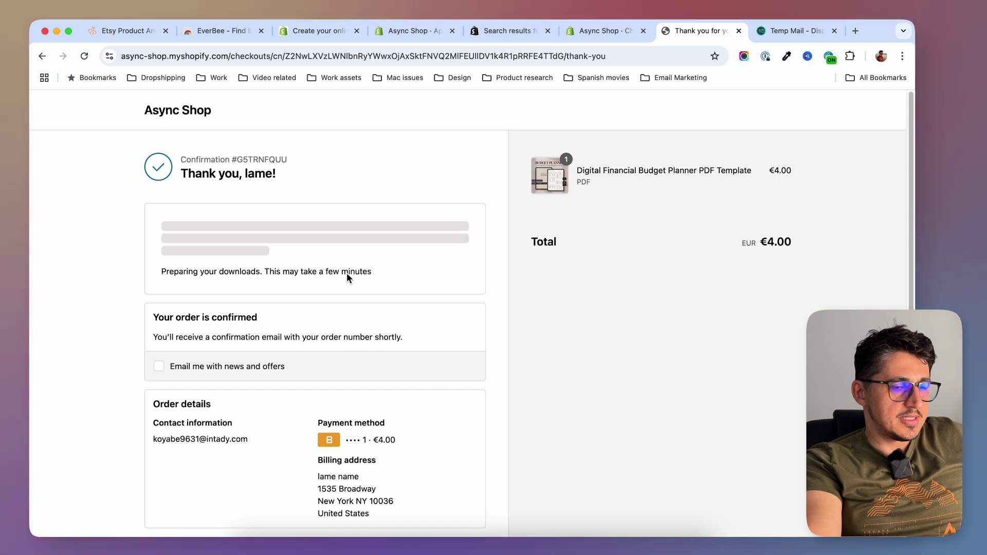
- Test the order confirmation page's download link for Digital Financial Budget Planner.zip, cancelling the file save
scroll(401, 298, down, 3)
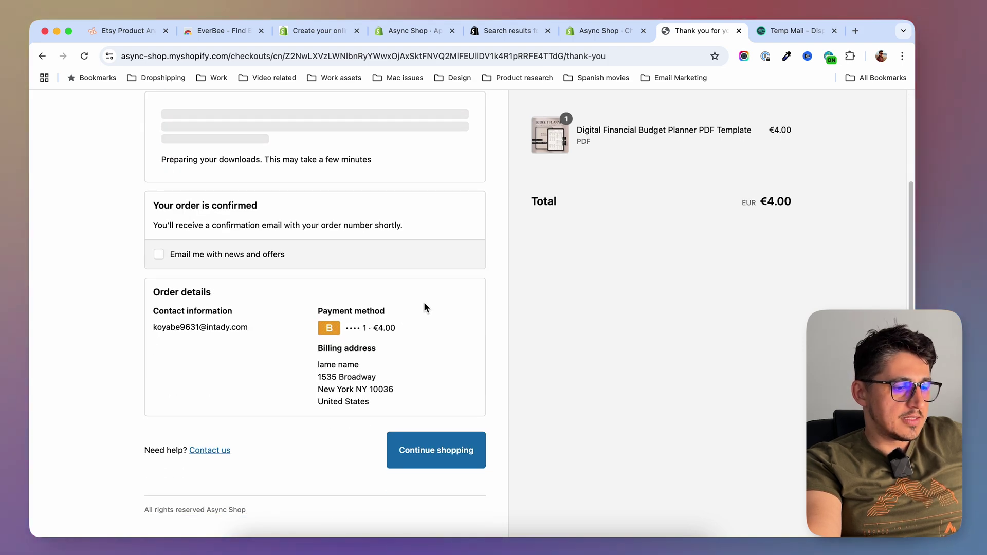
scroll(423, 301, up, 3)
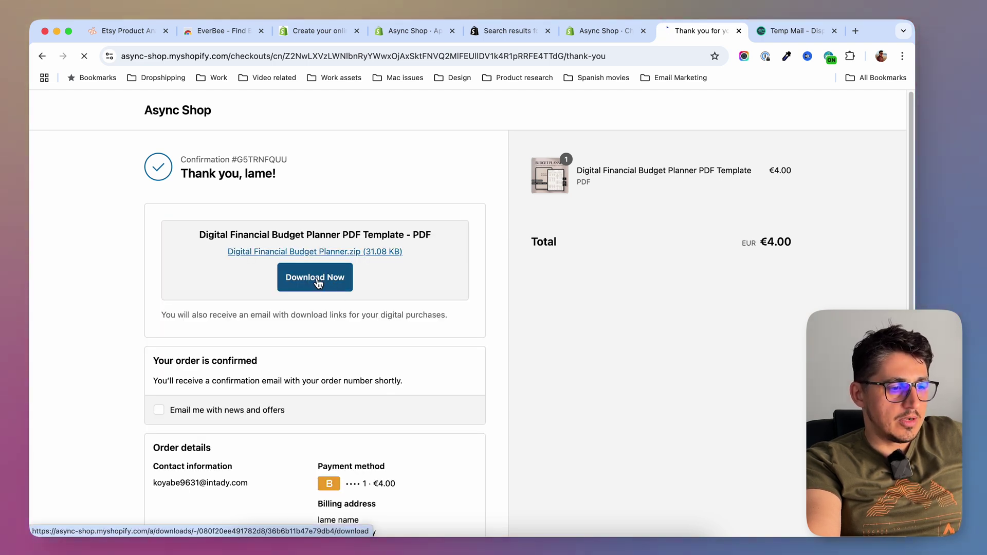
click(317, 283)
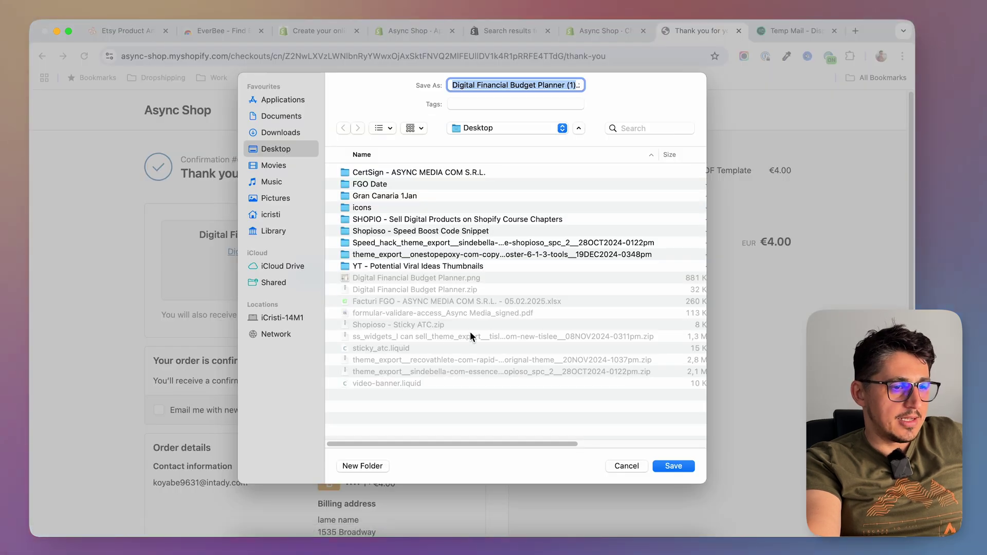
click(627, 465)
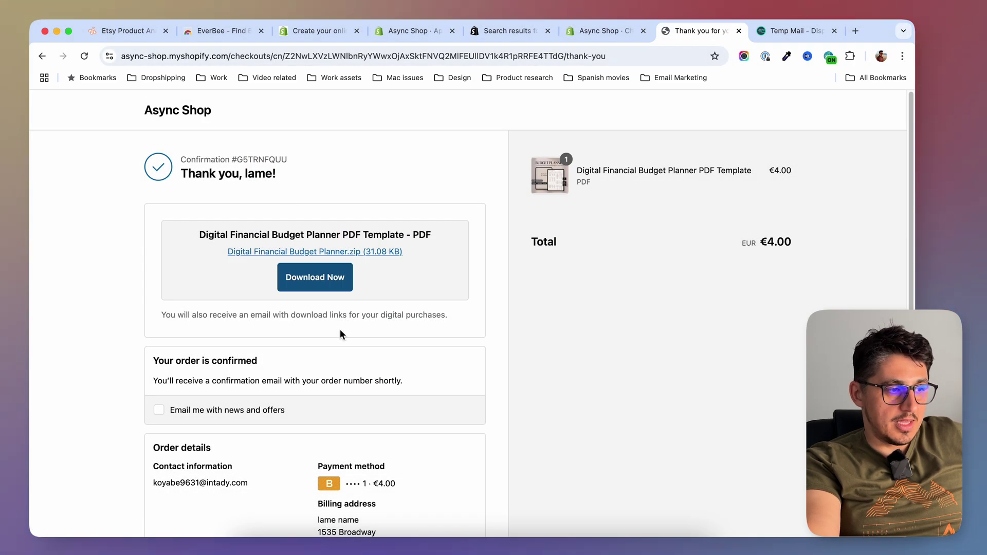
- Switch to Temp Mail, open the "Your downloads are ready" email, and follow its download link to the store's download page
click(800, 31)
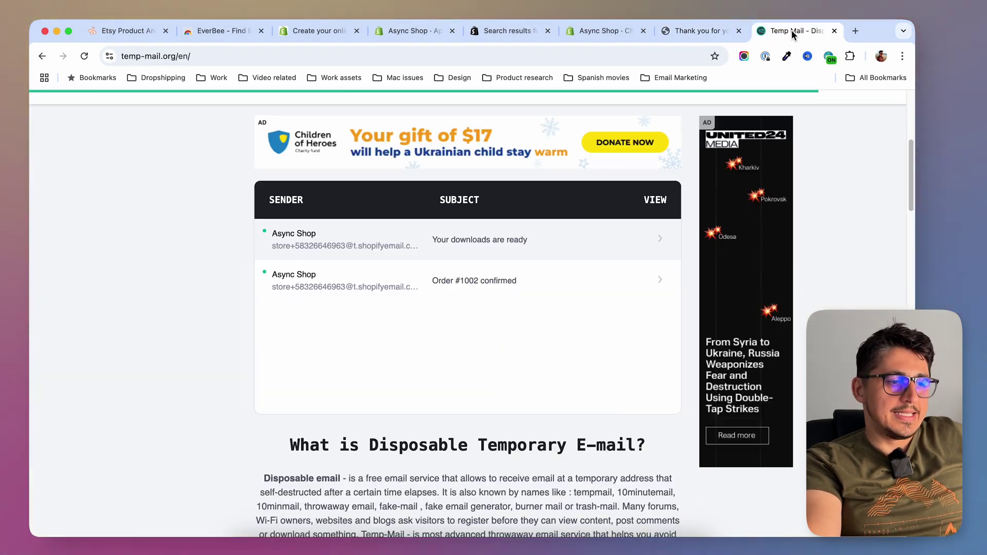
click(340, 242)
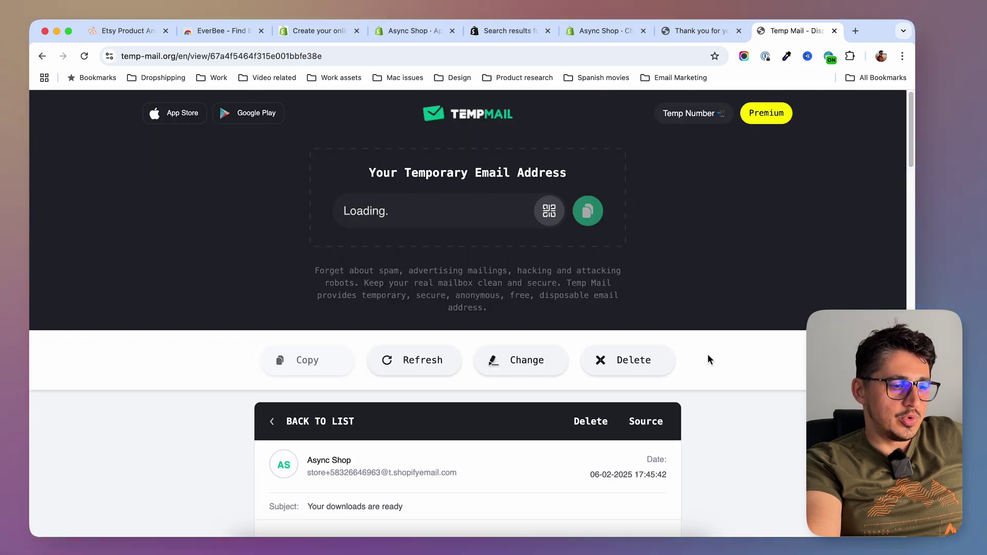
scroll(702, 360, down, 5)
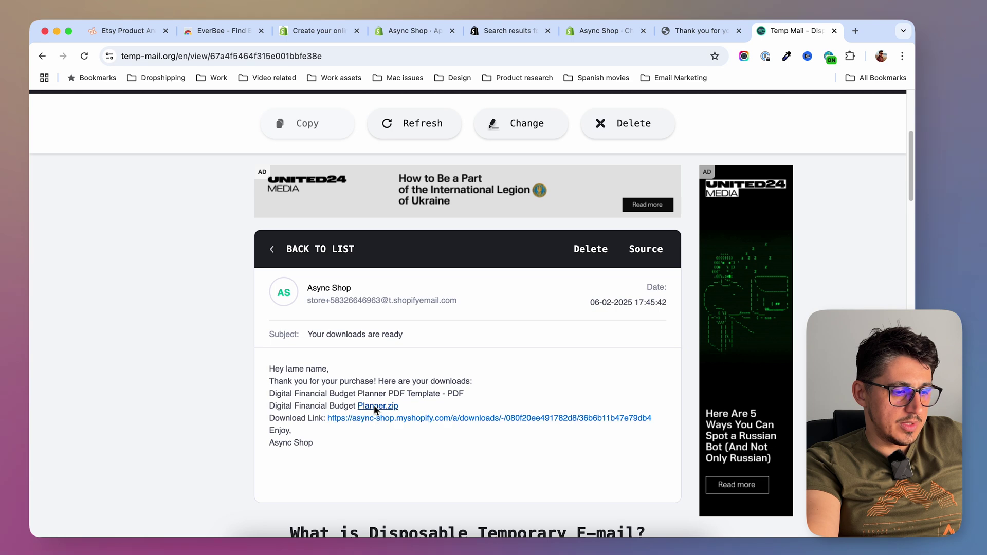
click(419, 419)
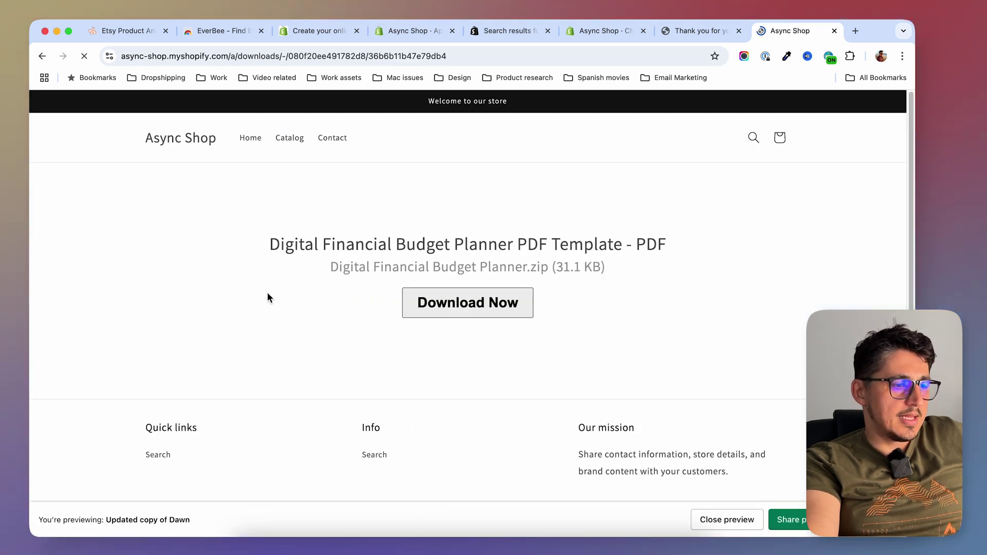
scroll(478, 393, down, 1)
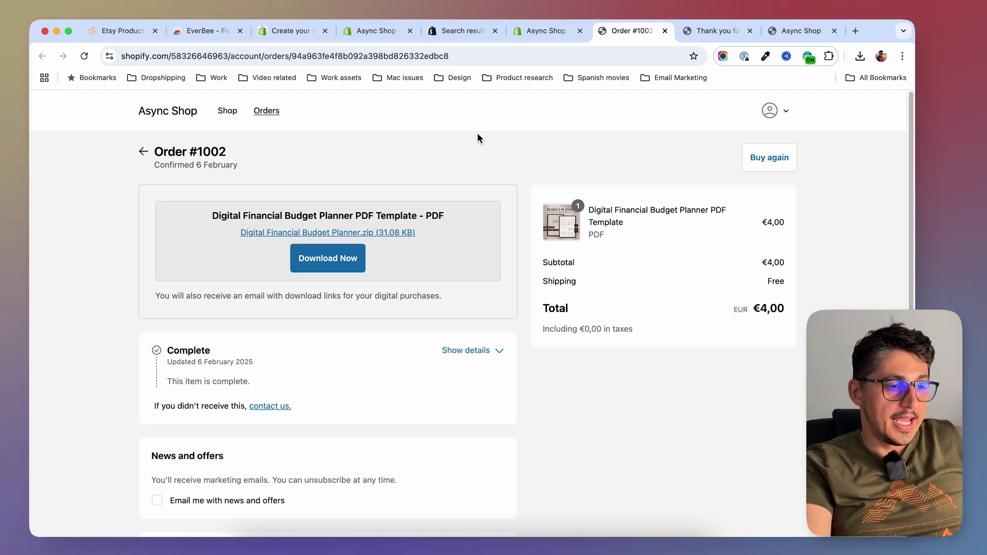
- Go through the EverBee pages to Etsy and open EverBee's Product Analytics for the full EverBee database of listings
click(129, 33)
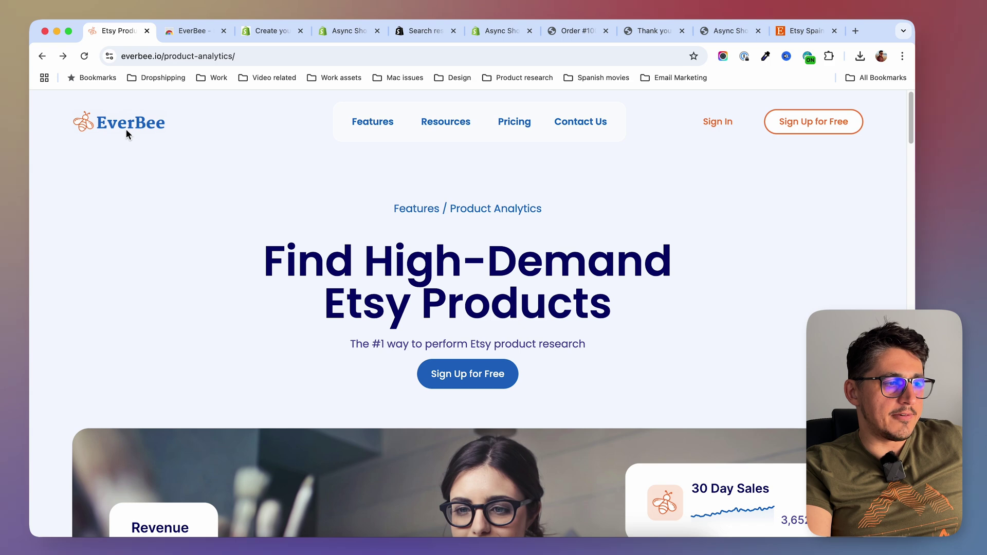
click(175, 33)
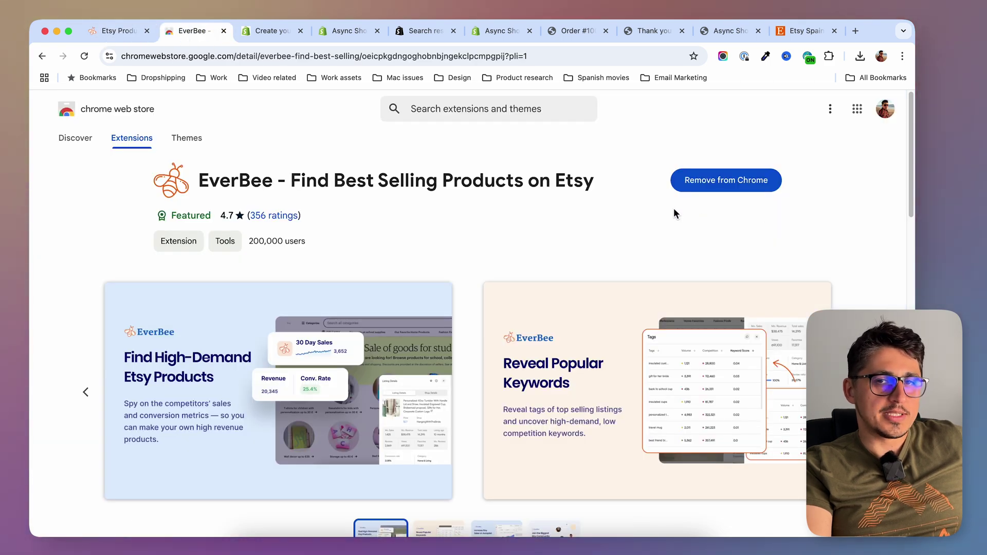
click(797, 32)
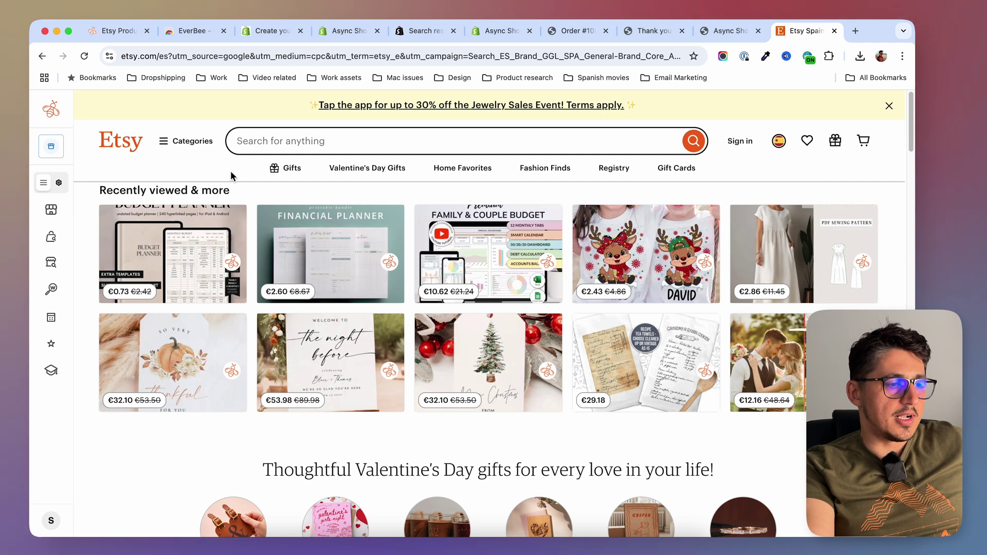
mouse_move(73, 209)
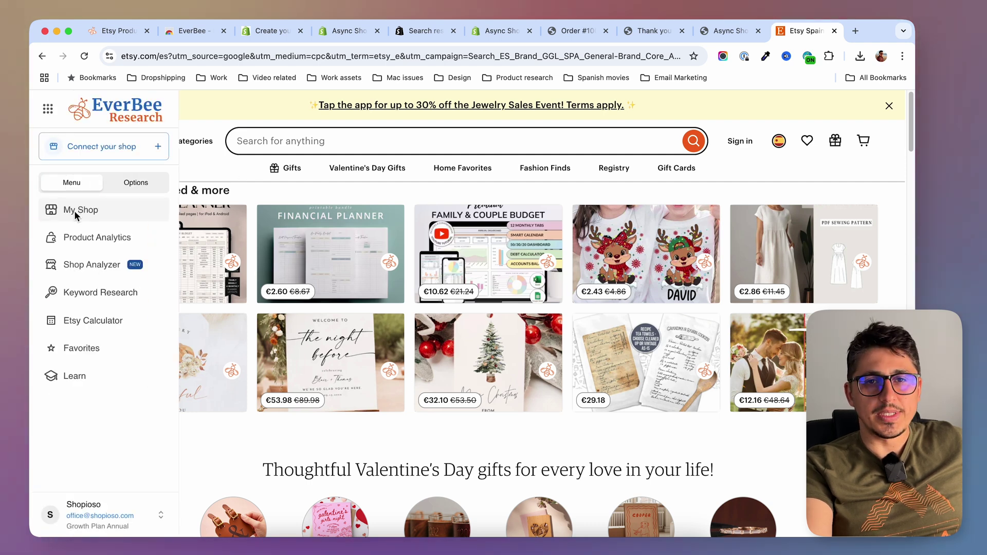
click(98, 238)
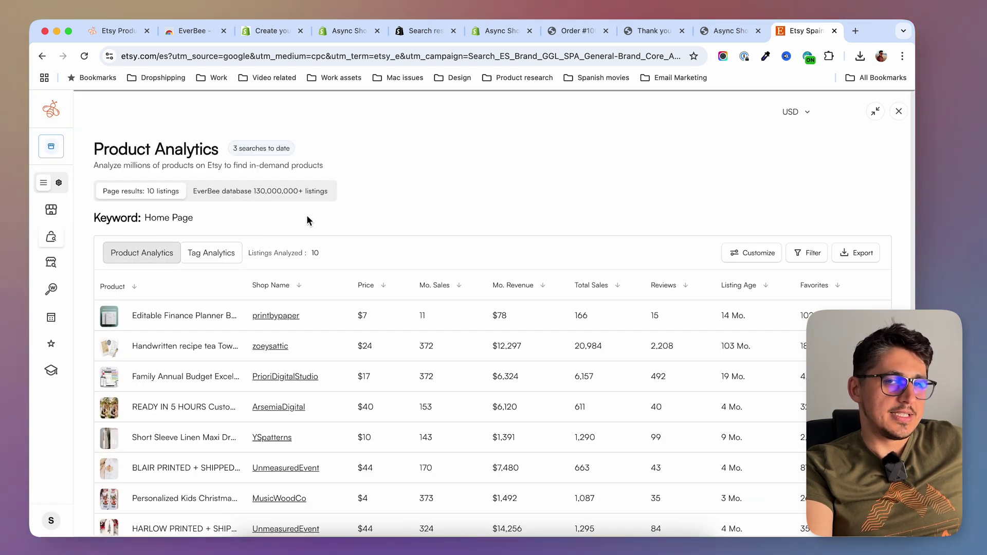
click(271, 192)
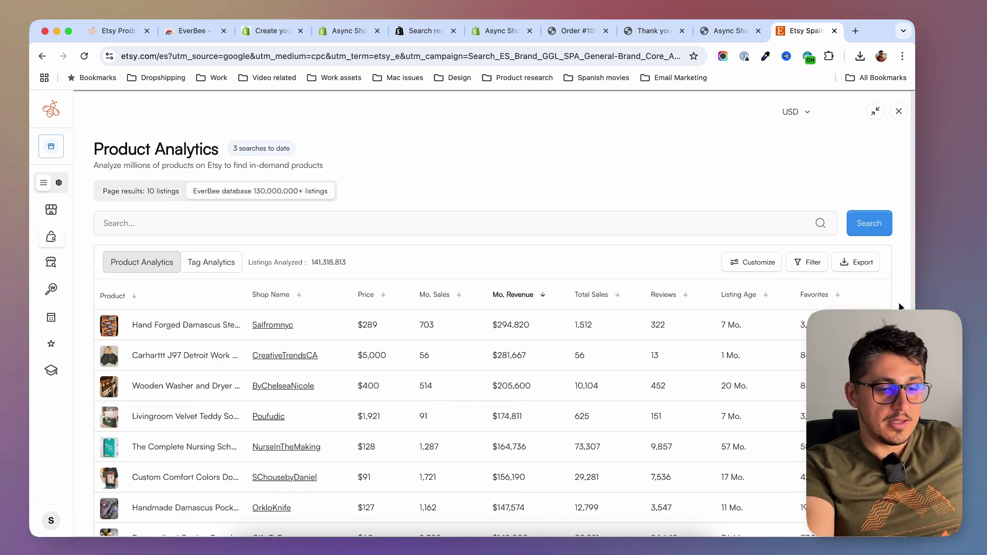
- Filter the Product Analytics listings by the Digital listing type
scroll(494, 308, down, 3)
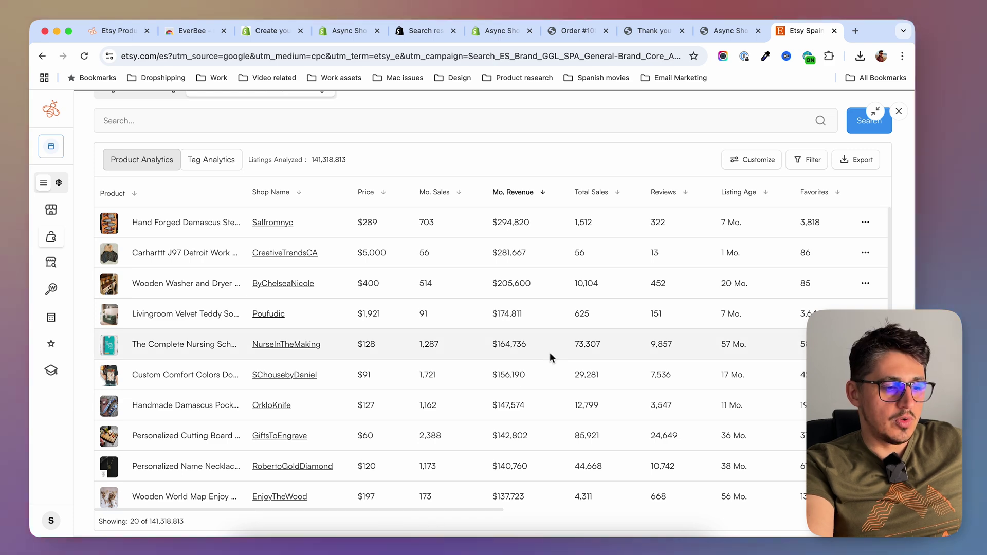
drag(420, 514, 722, 514)
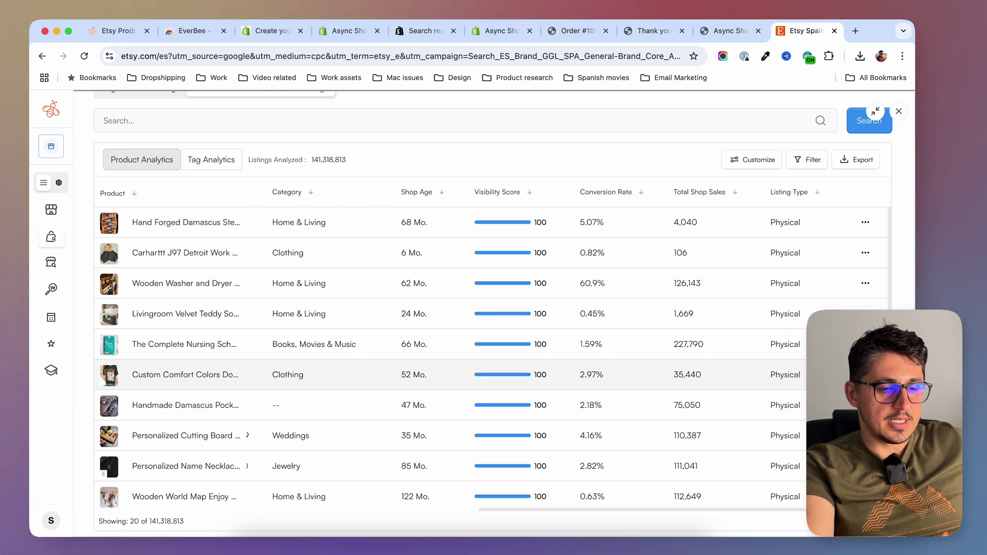
scroll(887, 294, up, 2)
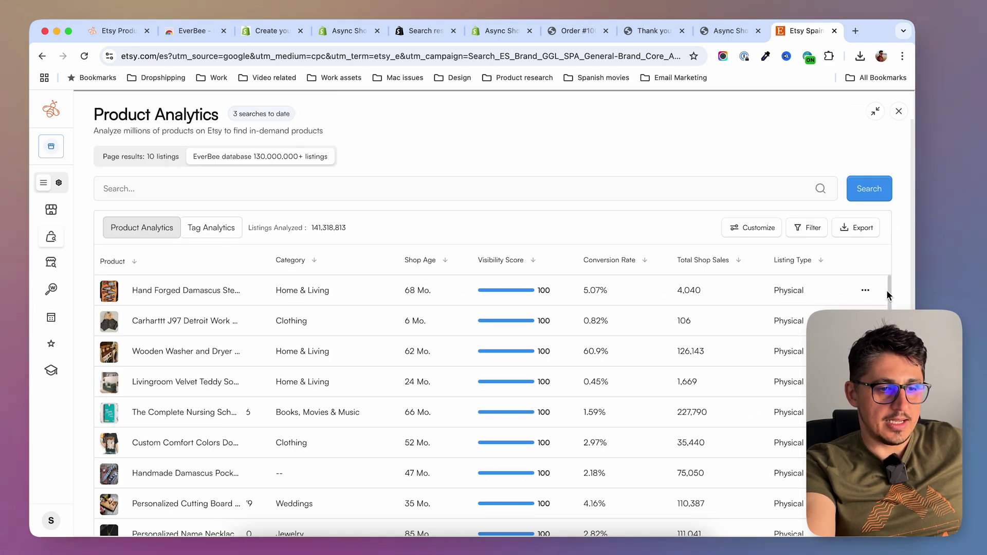
click(812, 229)
click(818, 286)
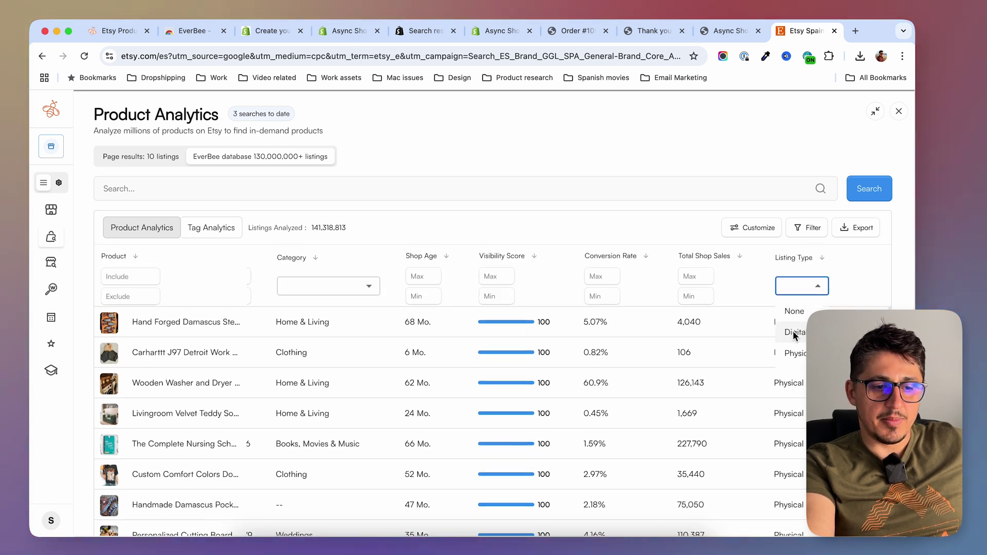
click(795, 334)
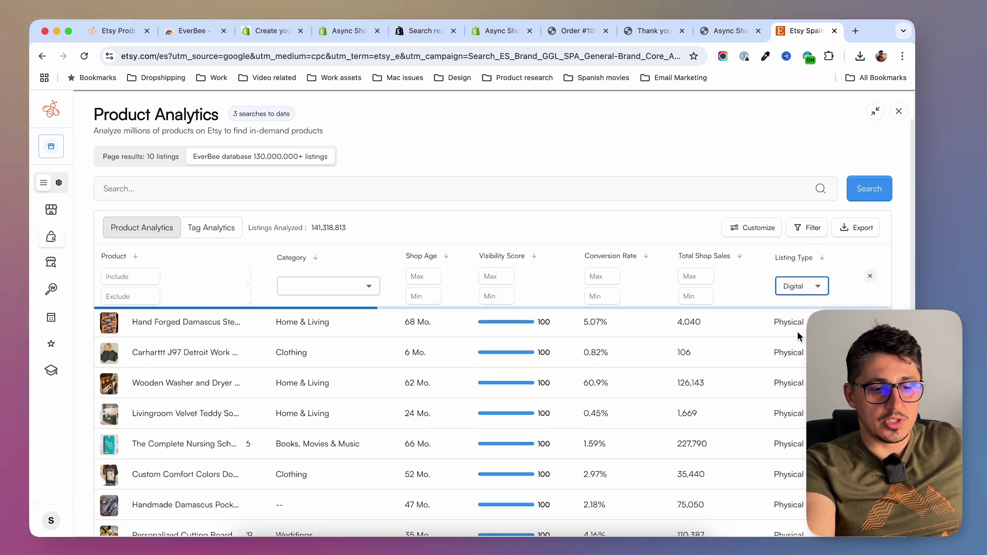
- Open the details of the 2025 Journal Bundle listing by LittleBirdieCanada and examine its images and description on Etsy
scroll(800, 336, down, 2)
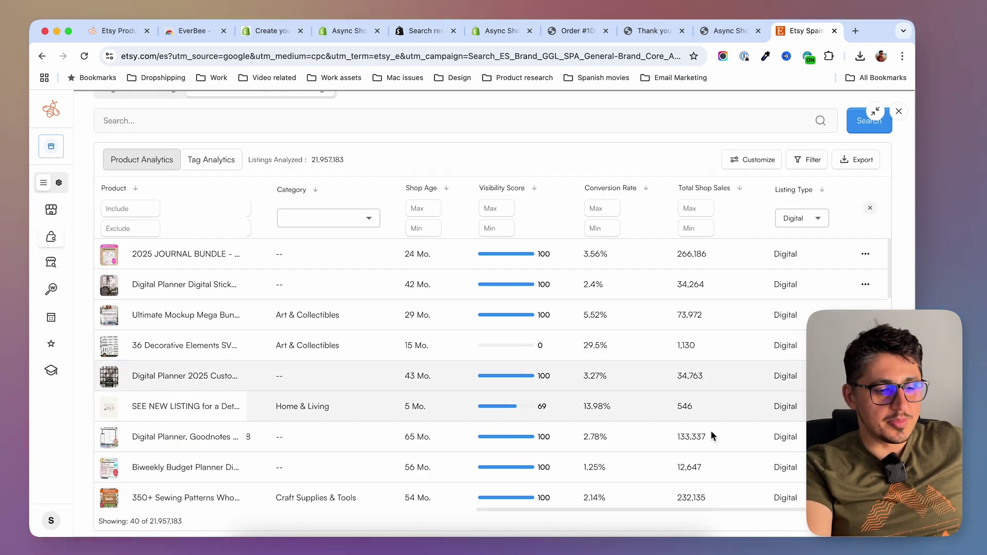
drag(620, 509, 216, 519)
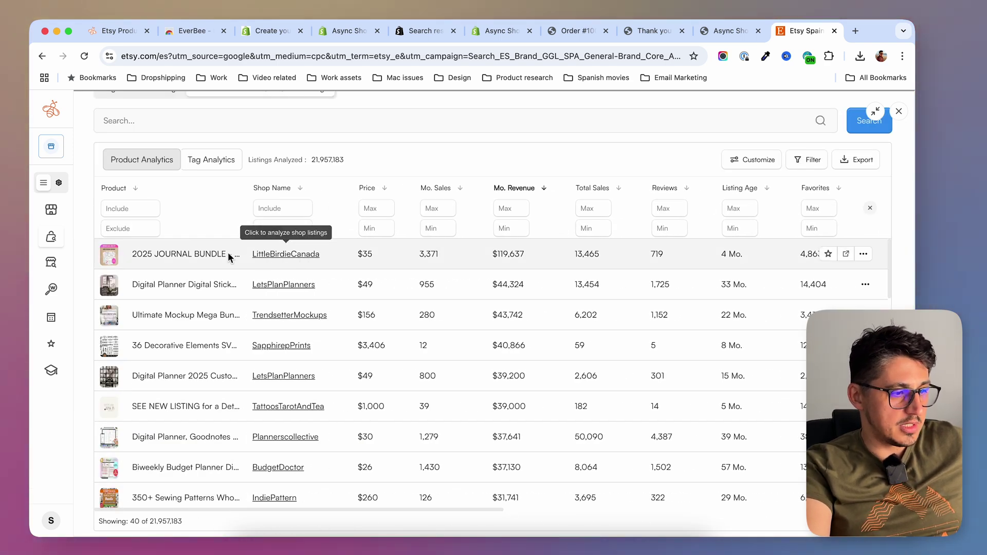
click(165, 253)
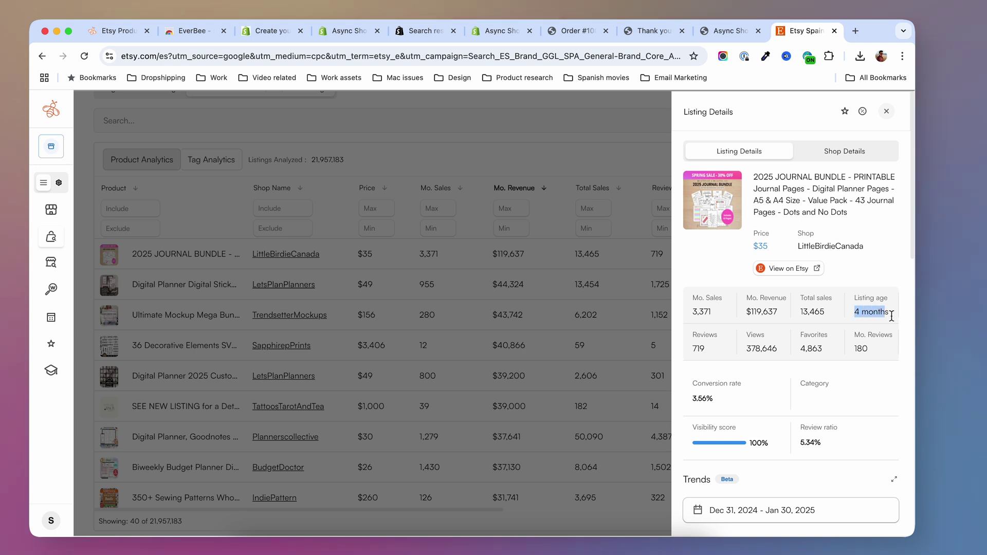
click(888, 265)
click(783, 274)
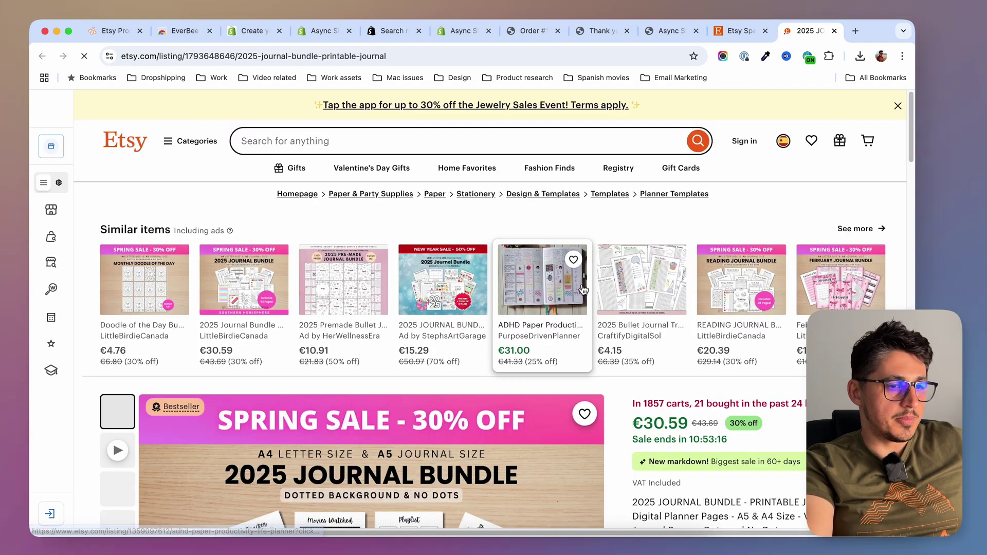
scroll(132, 172, down, 5)
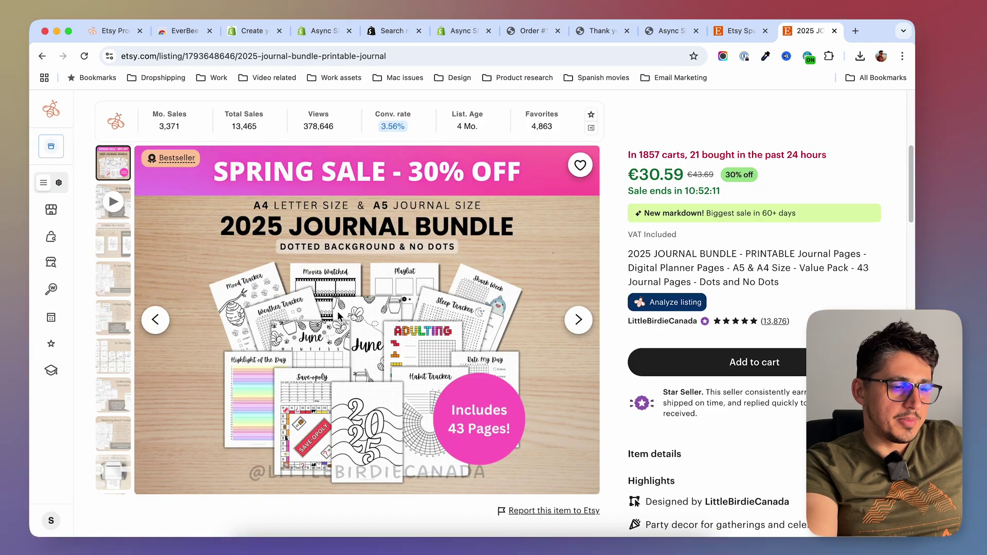
scroll(421, 346, down, 4)
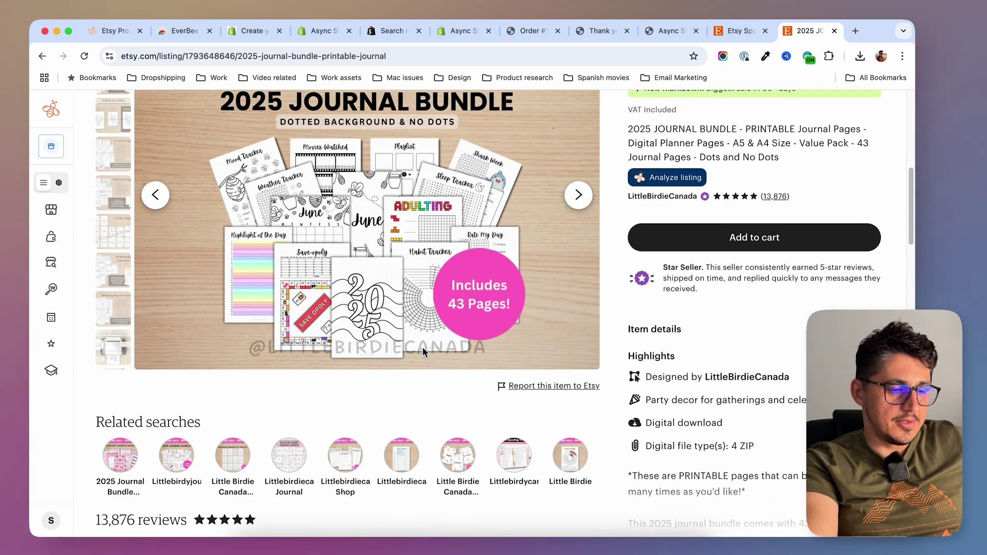
scroll(418, 341, up, 6)
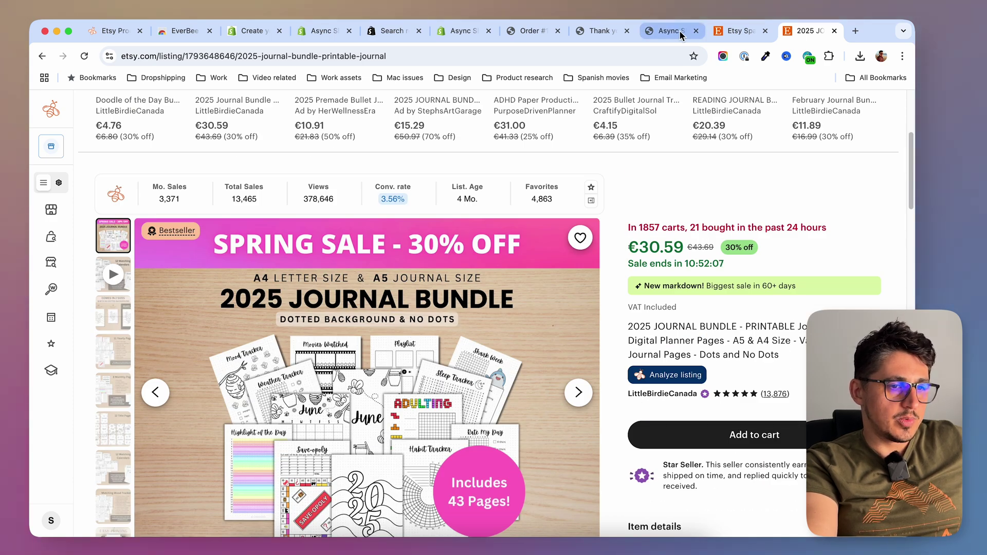
- Return to the Product Analytics results, check the listing details of the 36 Decorative Elements SVG product, and close them
click(731, 33)
click(204, 287)
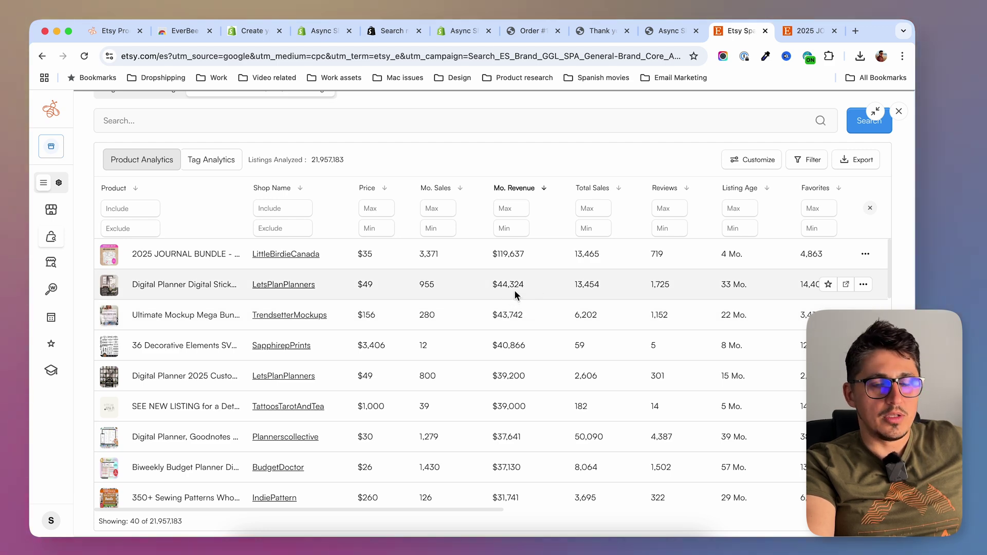
click(535, 345)
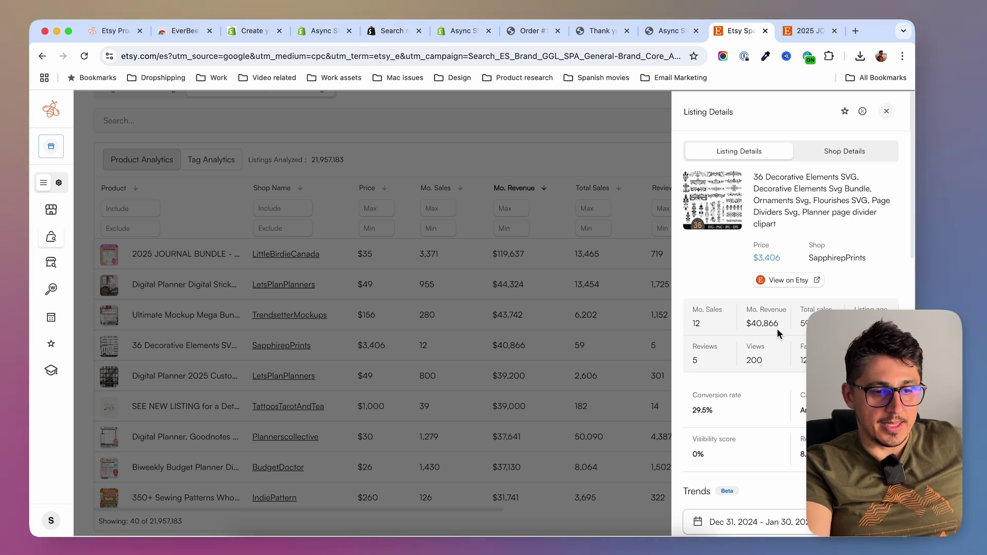
click(428, 344)
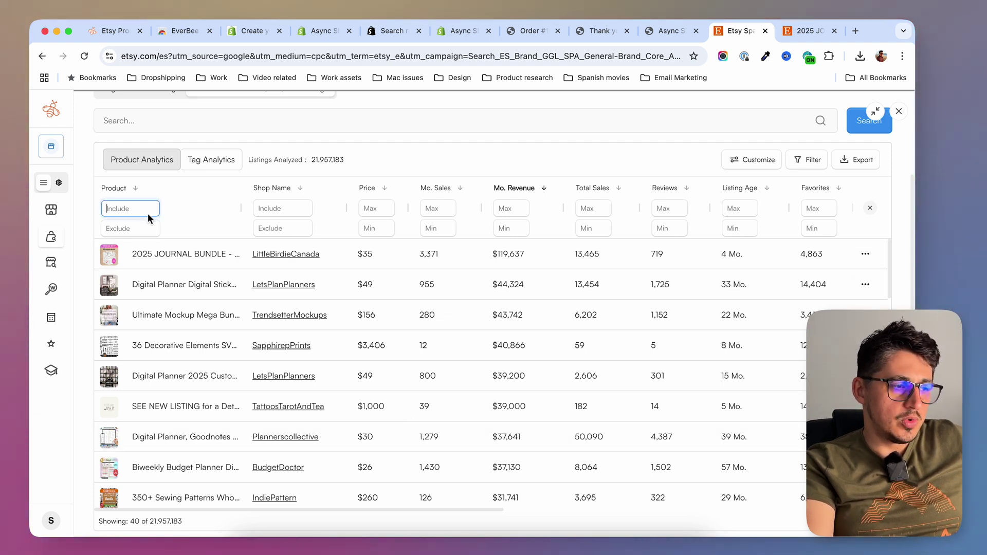
- Filter the digital listings to products whose name includes "planner"
click(186, 224)
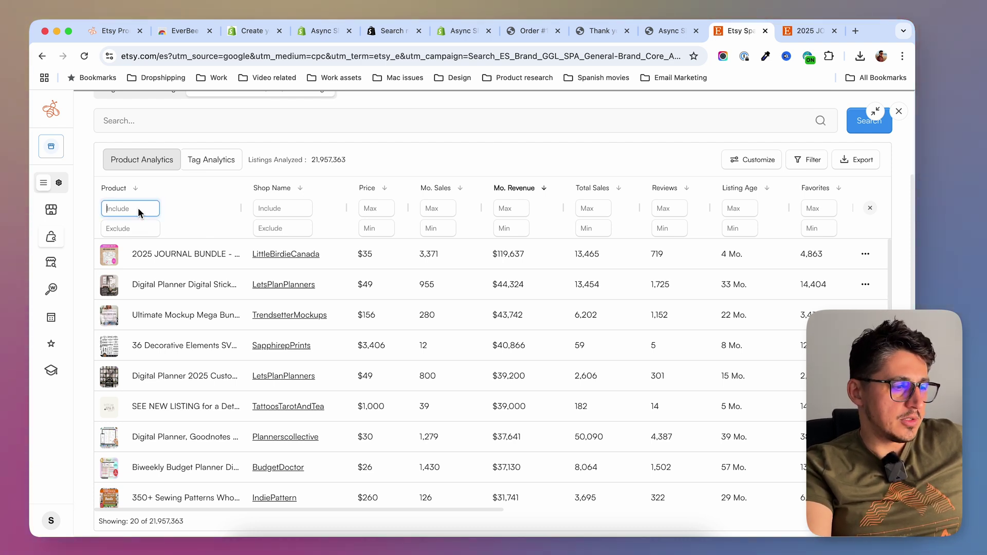
text(planner)
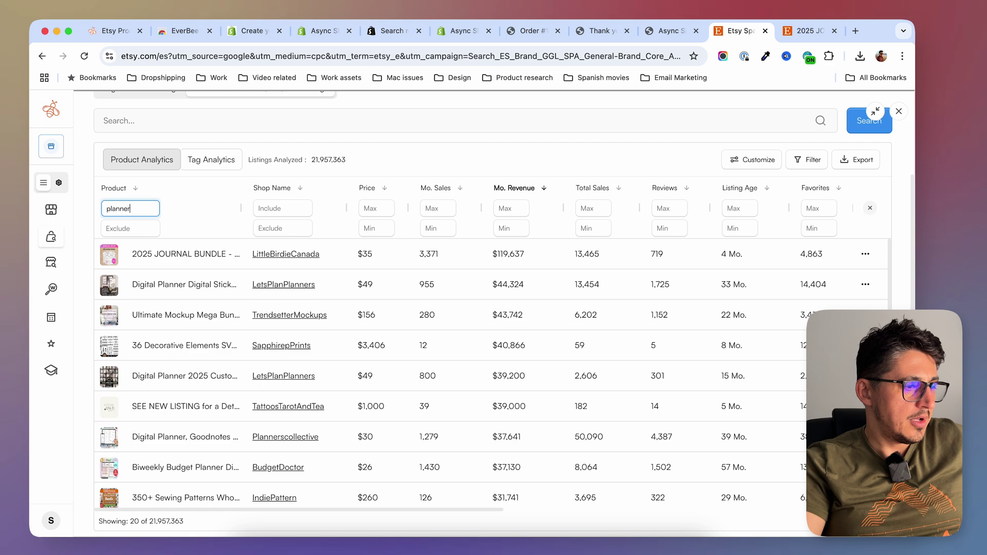
click(172, 215)
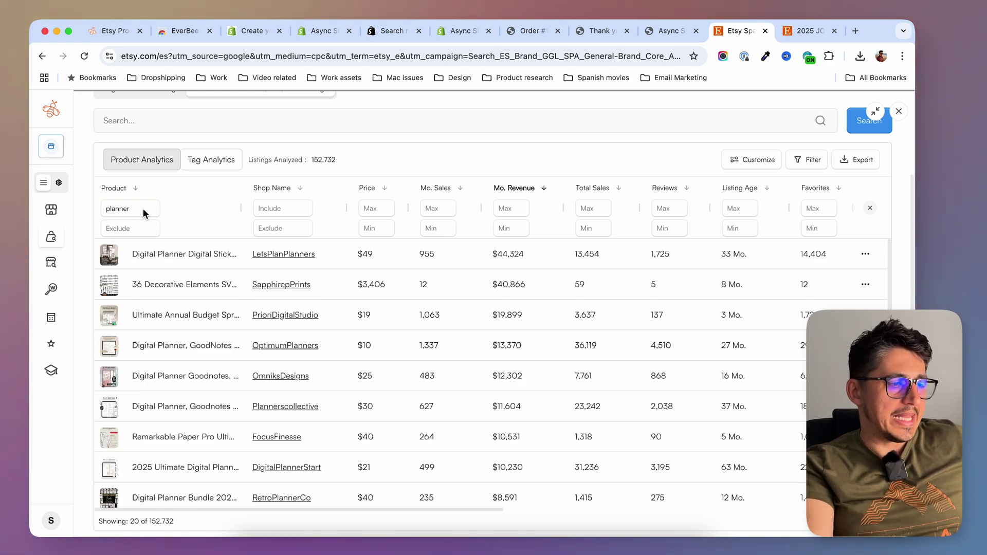
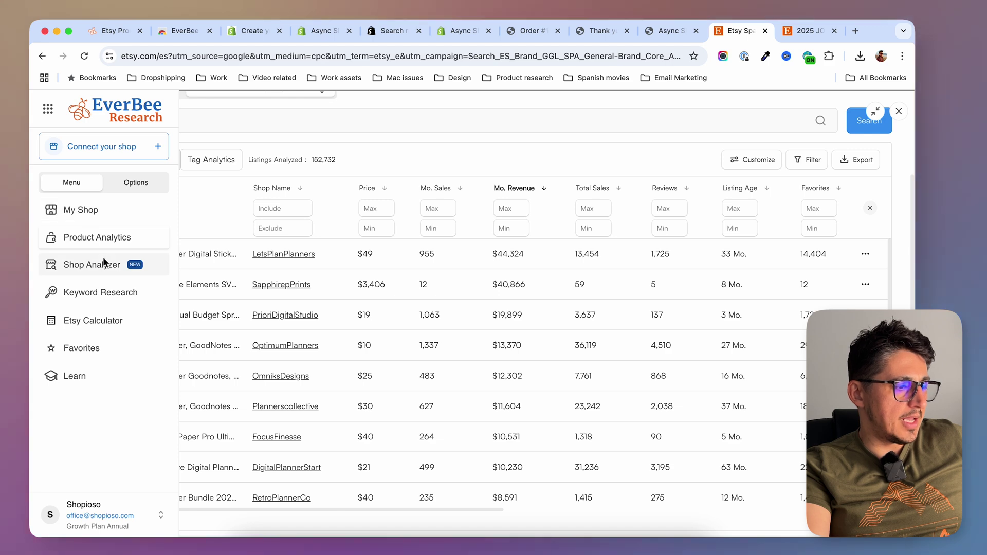
- Open EverBee's Shop Analyzer and filter the shops to a minimum of 2 digital listings
click(95, 265)
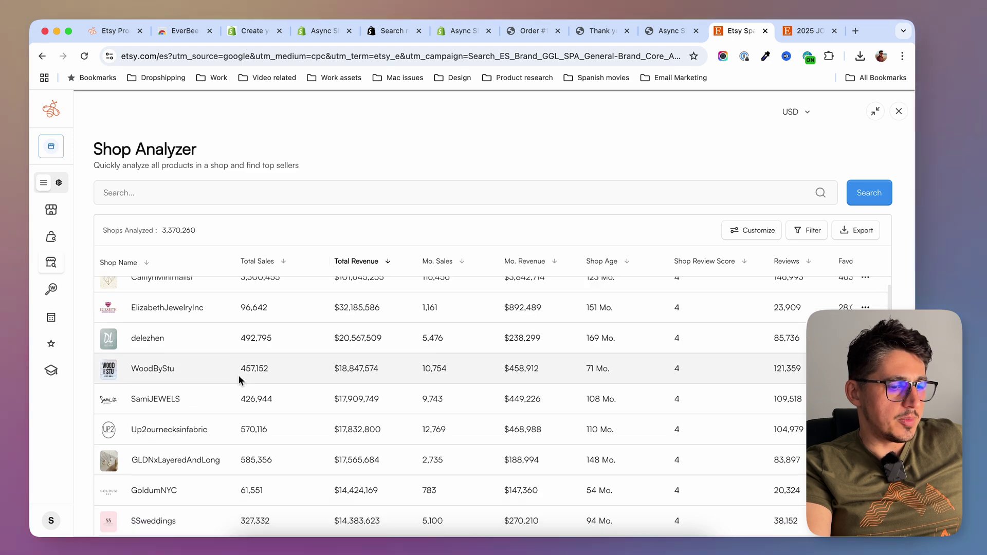
scroll(239, 375, down, 3)
scroll(235, 409, up, 3)
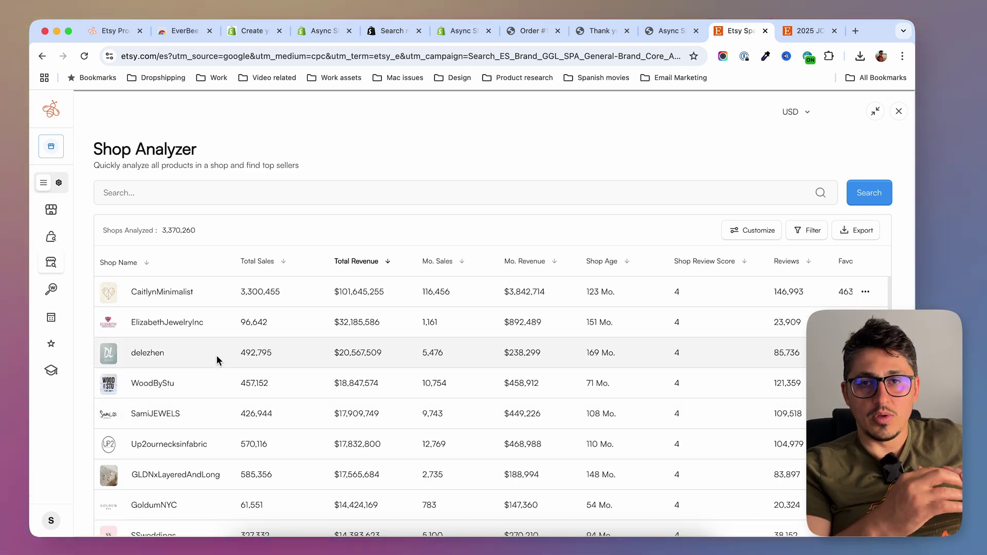
click(812, 230)
scroll(680, 218, down, 3)
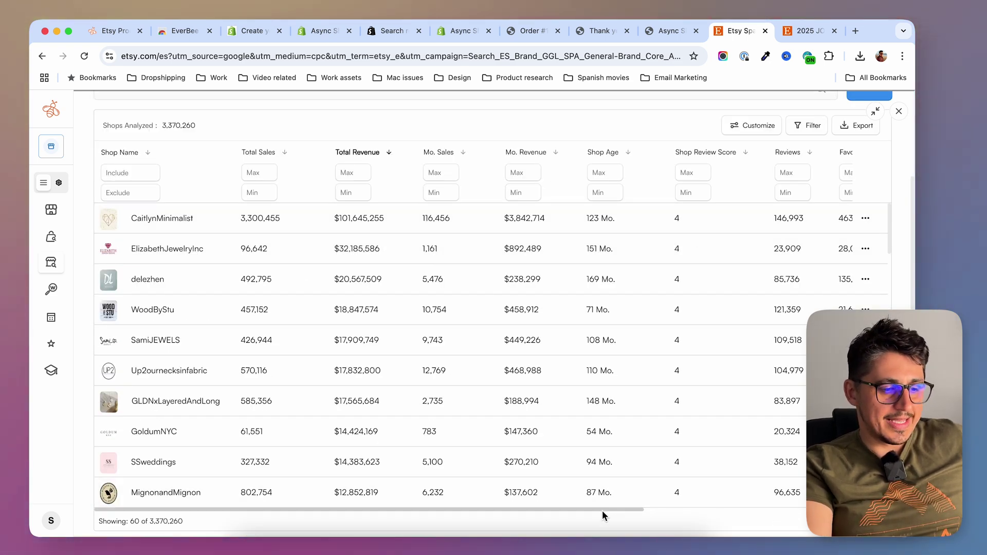
drag(603, 513, 845, 513)
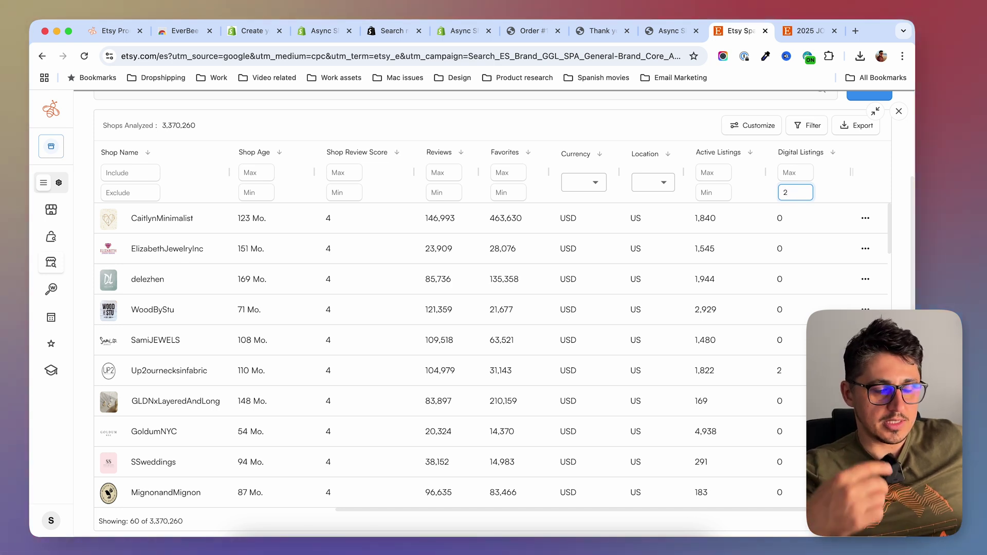
key(Return)
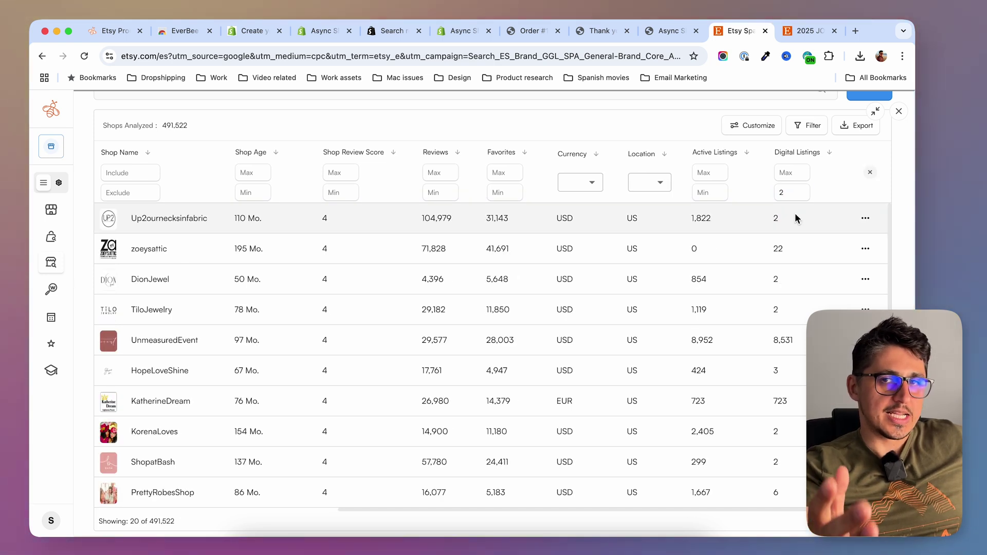
- Filter the shops in Shop Analyzer to those whose name includes "kindergarden"
scroll(501, 512, left, 1)
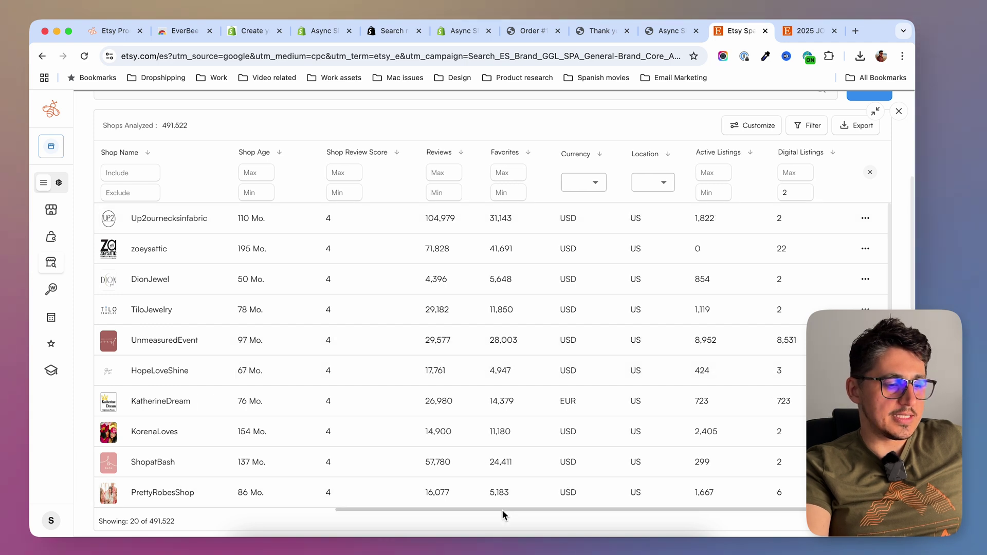
scroll(502, 512, left, 10)
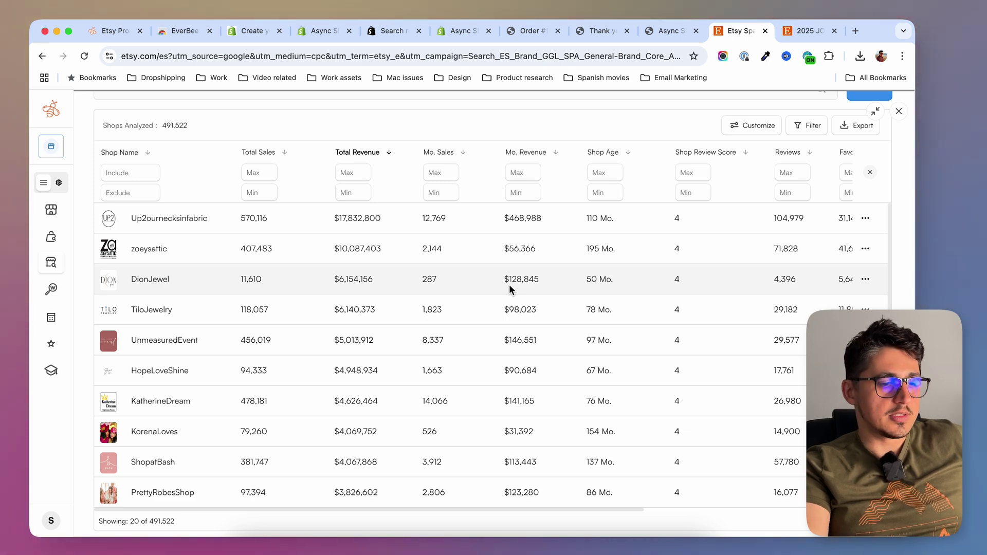
scroll(509, 289, up, 2)
click(123, 240)
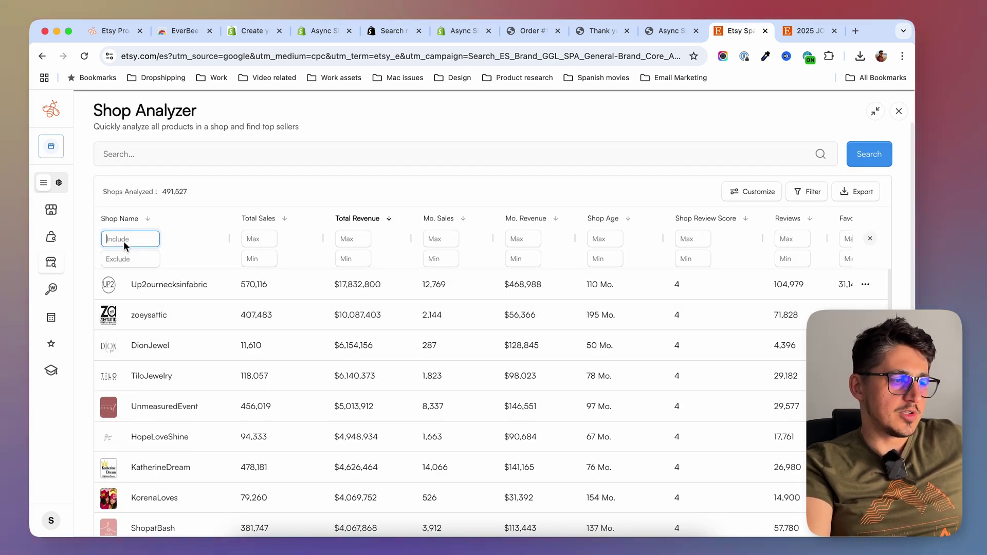
text(kindergarden)
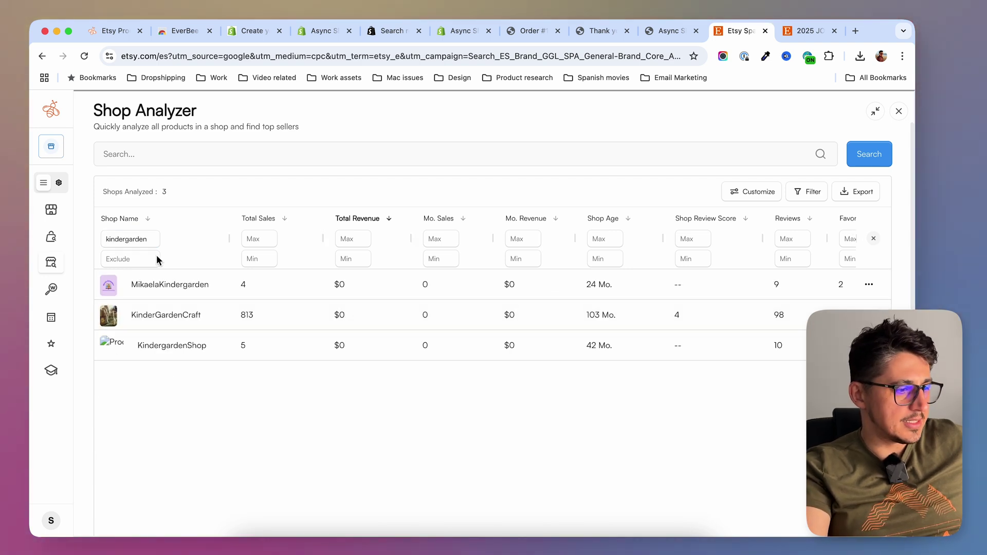
- Filter the shops, without any name filter, to a maximum age of 12 months and compare their revenue and digital listings
mouse_move(54, 239)
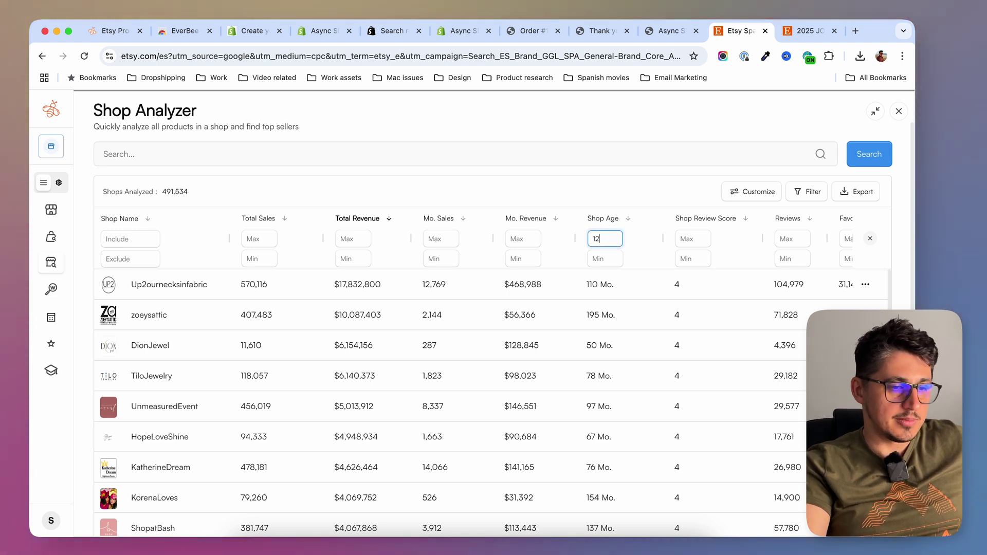
text(12)
key(Return)
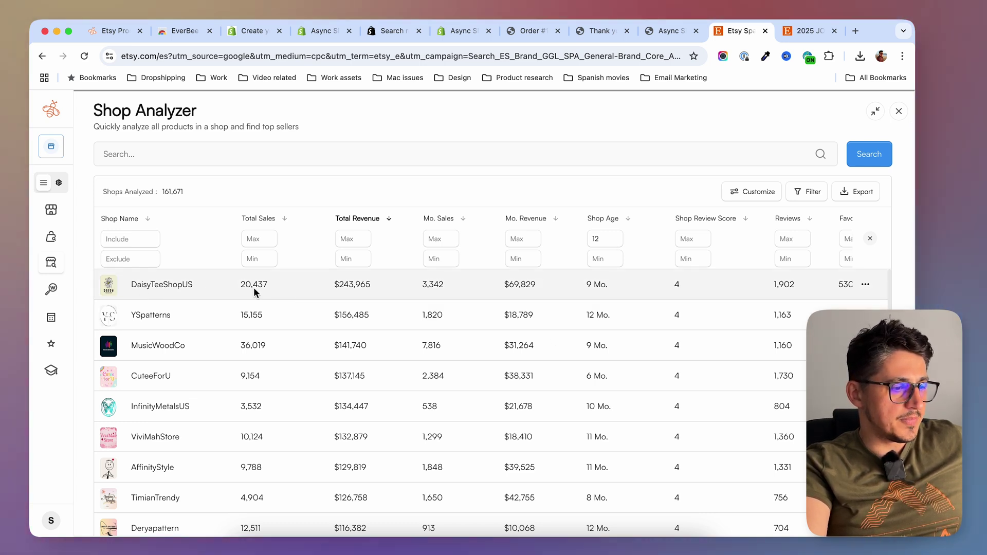
scroll(129, 287, down, 3)
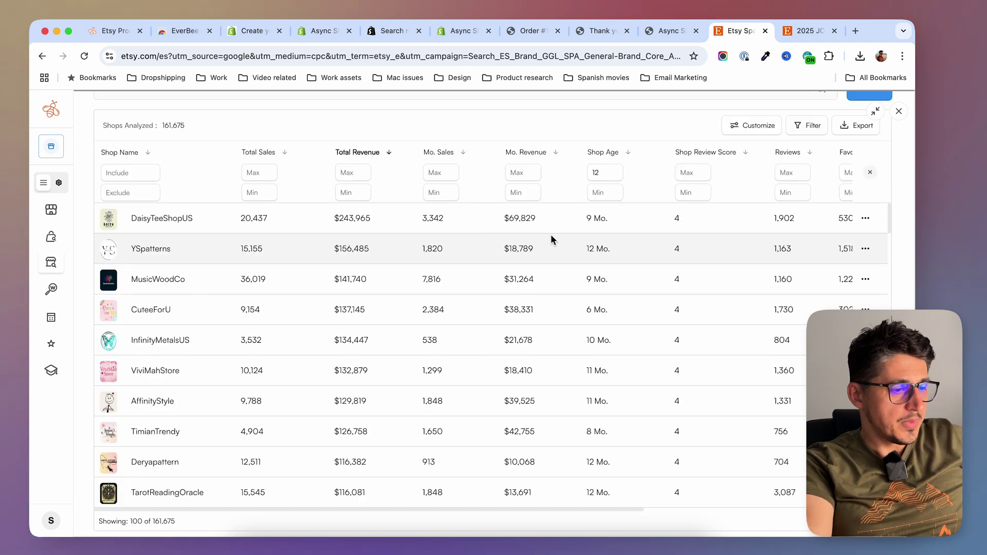
drag(578, 508, 821, 509)
scroll(791, 212, left, 1)
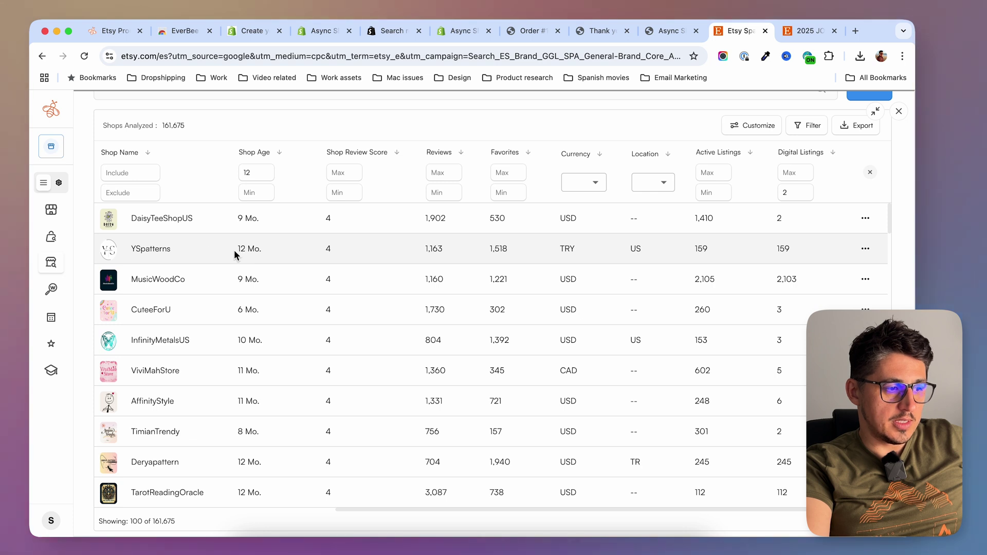
- Open the YSpatterns shop's analysis and display its listings
click(158, 248)
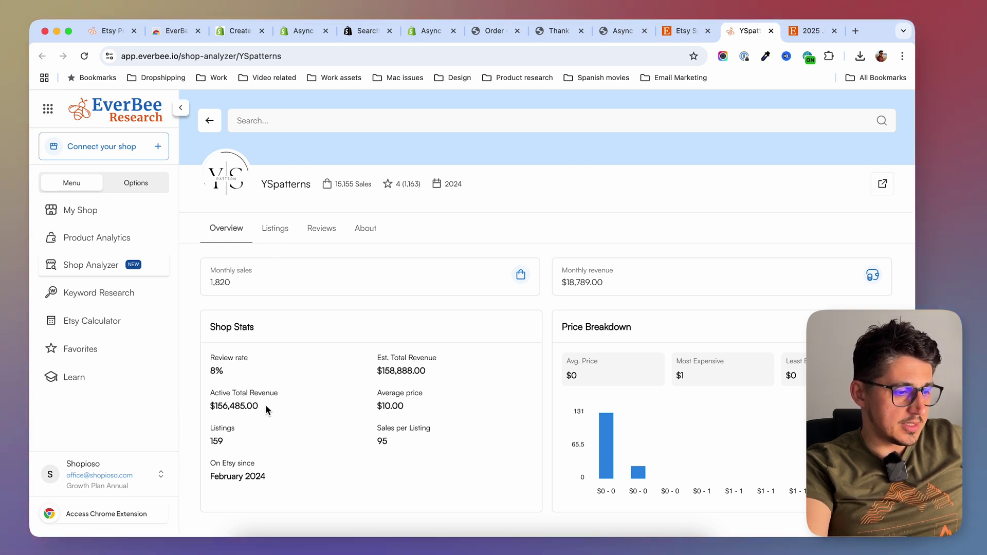
click(275, 228)
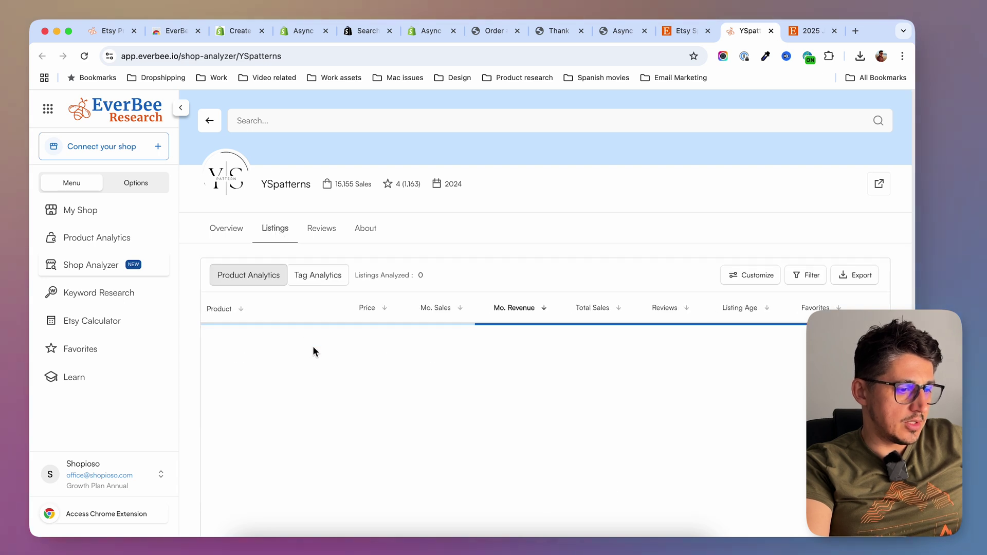
scroll(321, 372, down, 2)
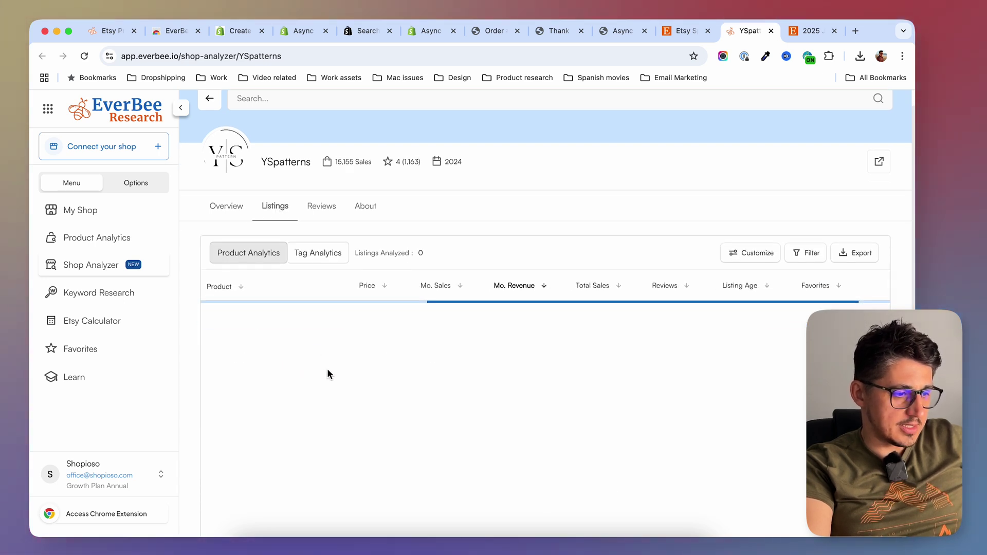
scroll(330, 374, down, 1)
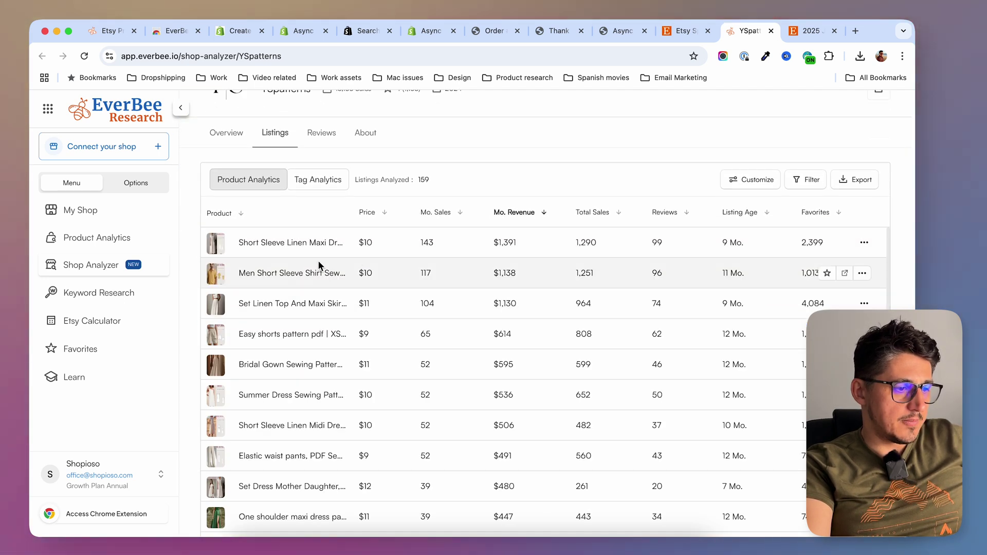
- Examine the YSpatterns listings' product previews, listing types, prices, monthly sales and revenue
mouse_move(212, 248)
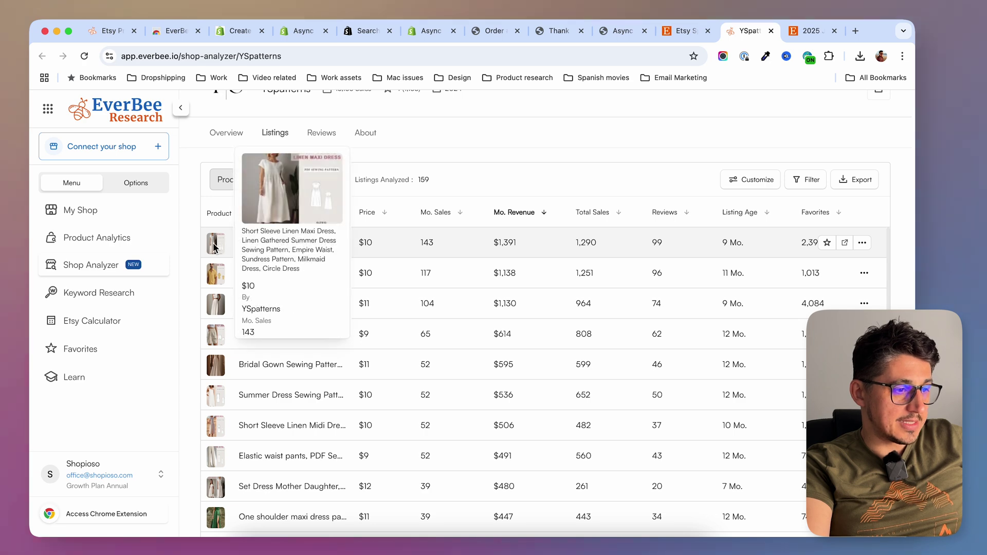
scroll(640, 375, down, 7)
scroll(626, 502, right, 3)
scroll(626, 503, right, 6)
scroll(786, 411, up, 5)
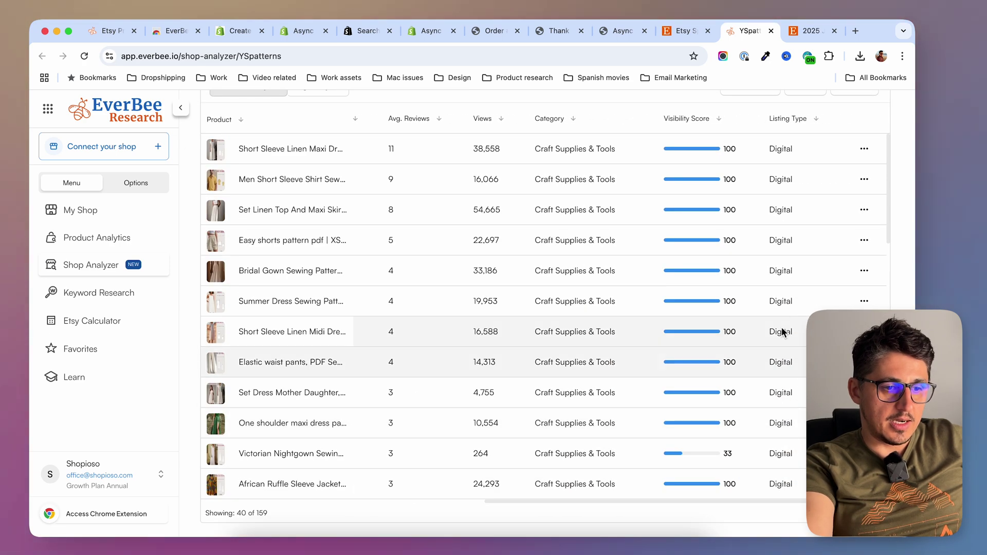
scroll(782, 346, down, 6)
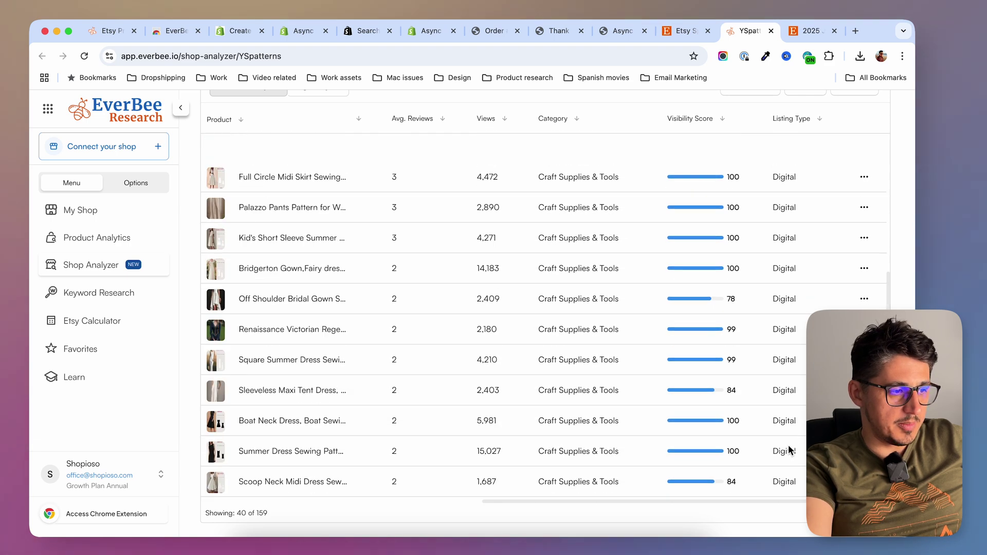
scroll(789, 450, up, 8)
mouse_move(268, 153)
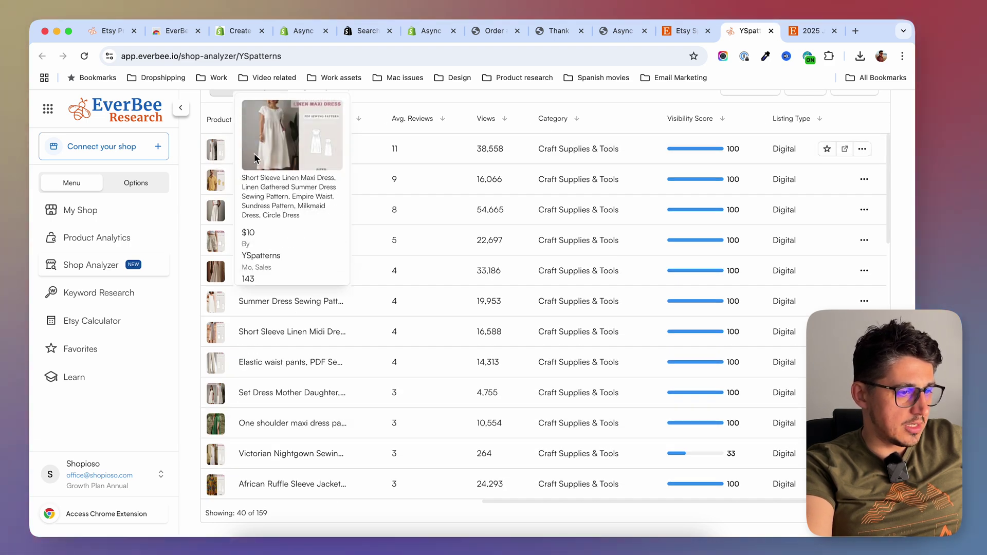
mouse_move(219, 213)
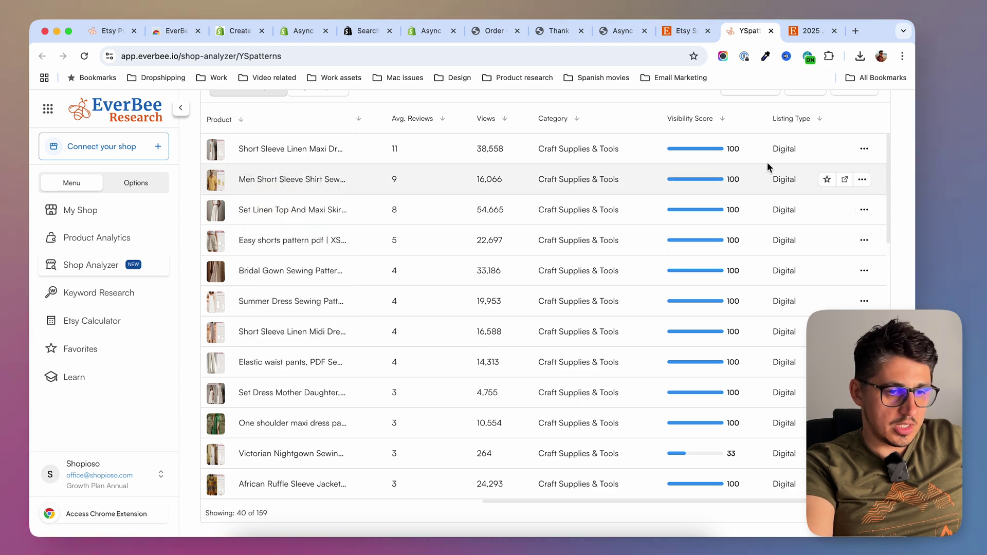
scroll(779, 318, down, 15)
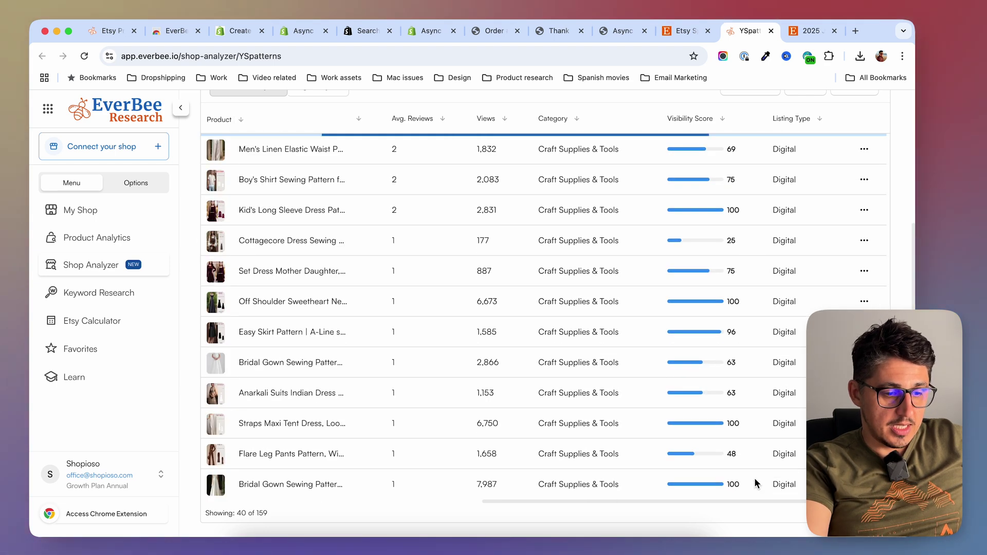
drag(689, 503, 409, 502)
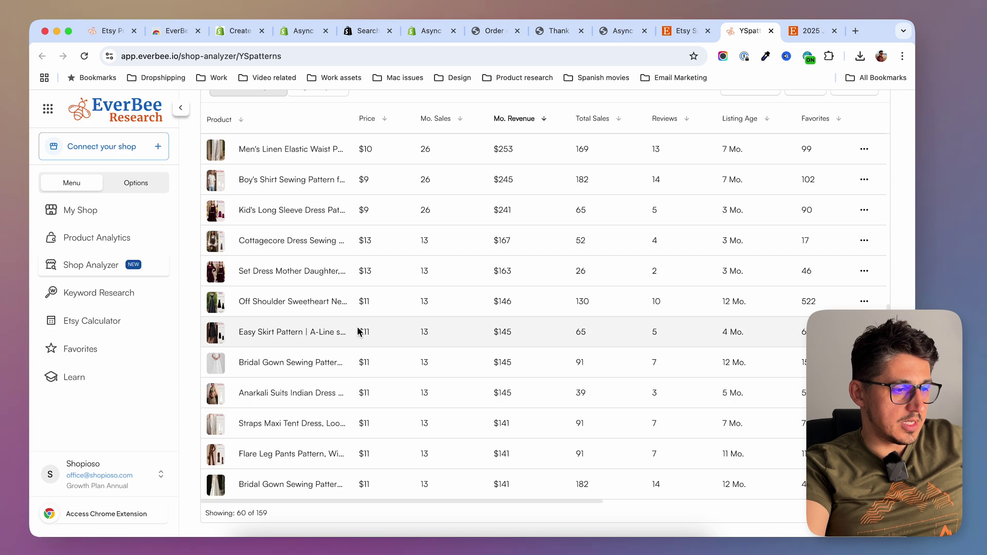
scroll(355, 231, up, 15)
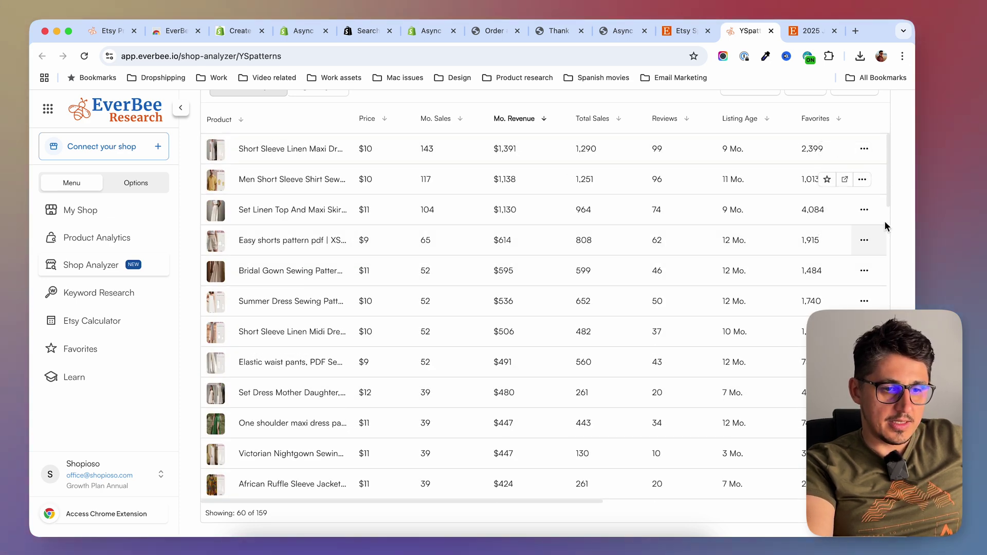
scroll(873, 234, up, 3)
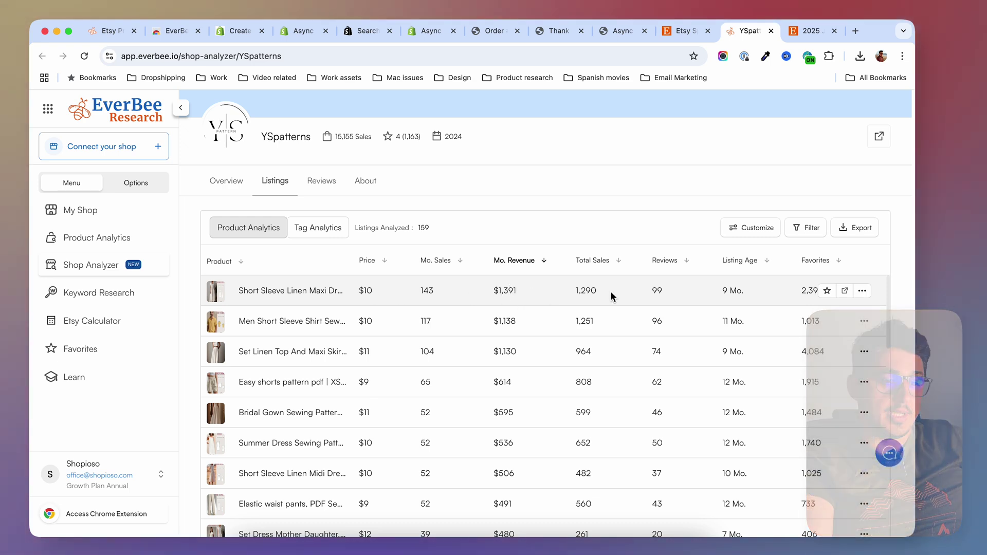
- Open the Short Sleeve Linen Maxi Dress sewing pattern listing on Etsy from its listing details and examine its images, price and highlights
click(548, 297)
click(783, 268)
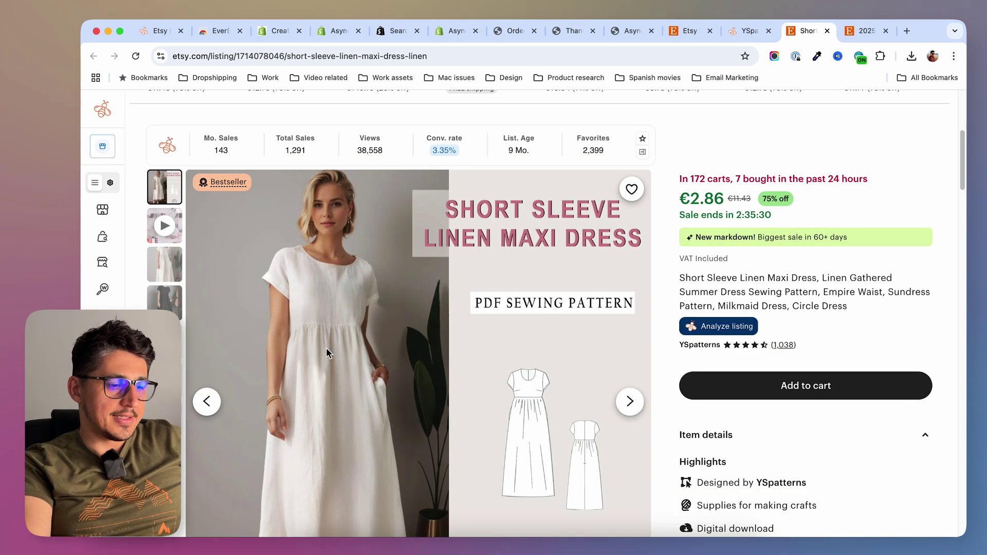
scroll(262, 360, down, 1)
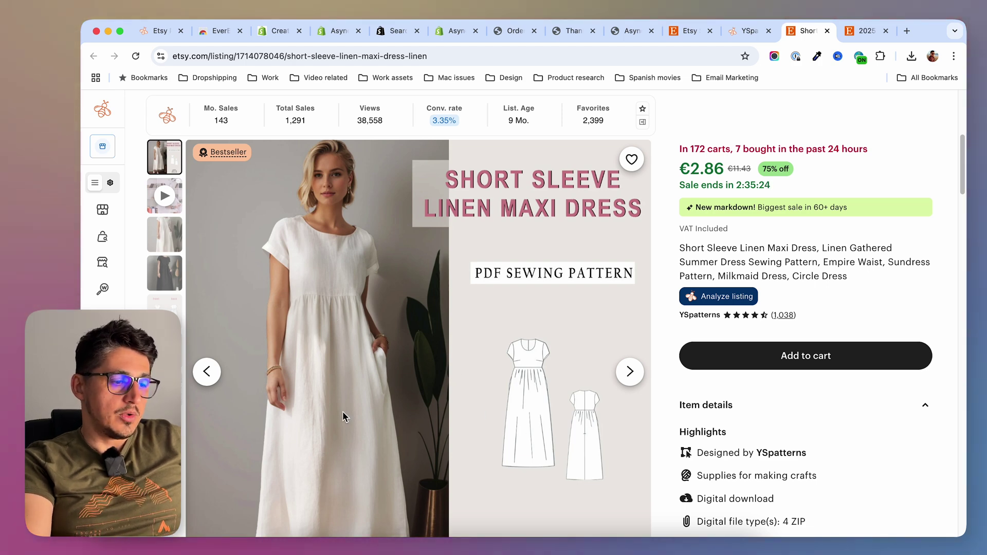
scroll(343, 412, down, 2)
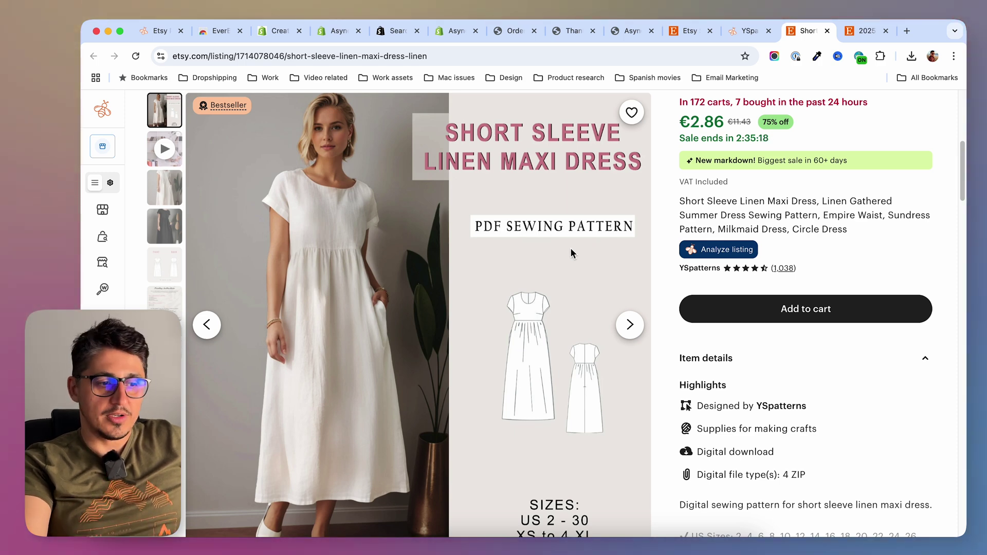
scroll(524, 318, up, 2)
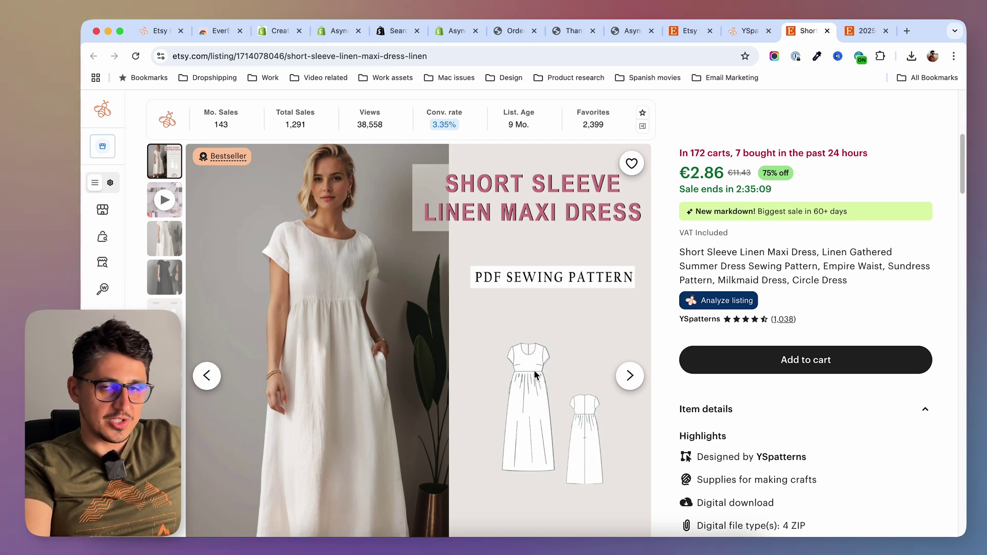
scroll(533, 369, down, 1)
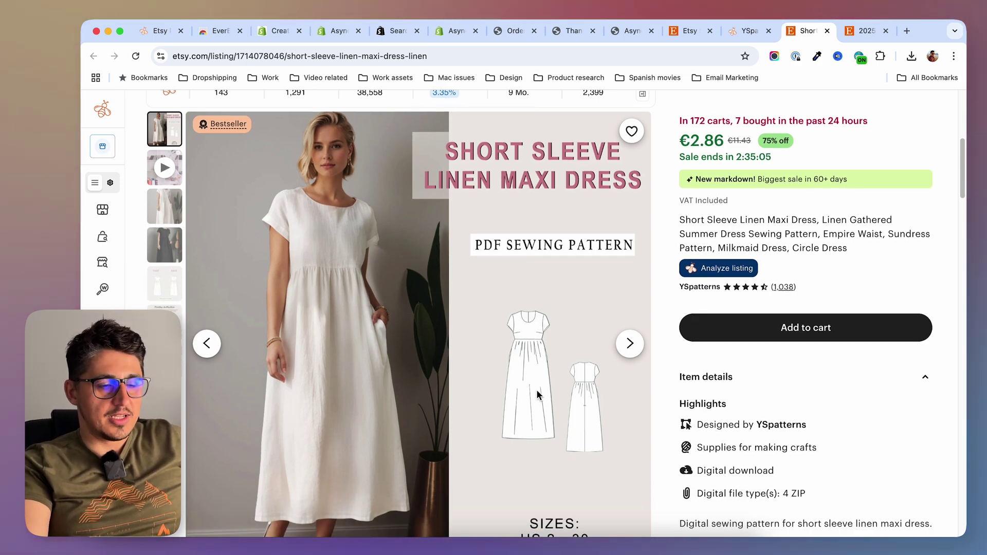
scroll(540, 393, up, 3)
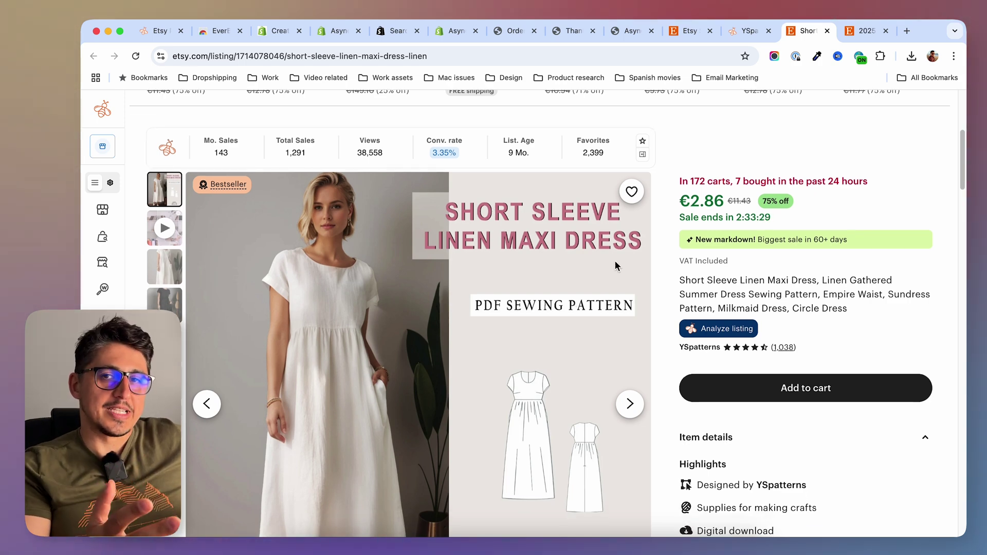
- Return to the YSpatterns analysis in EverBee, close the listing details and look through the shop's other sewing patterns
key(ctrl+shift+Tab)
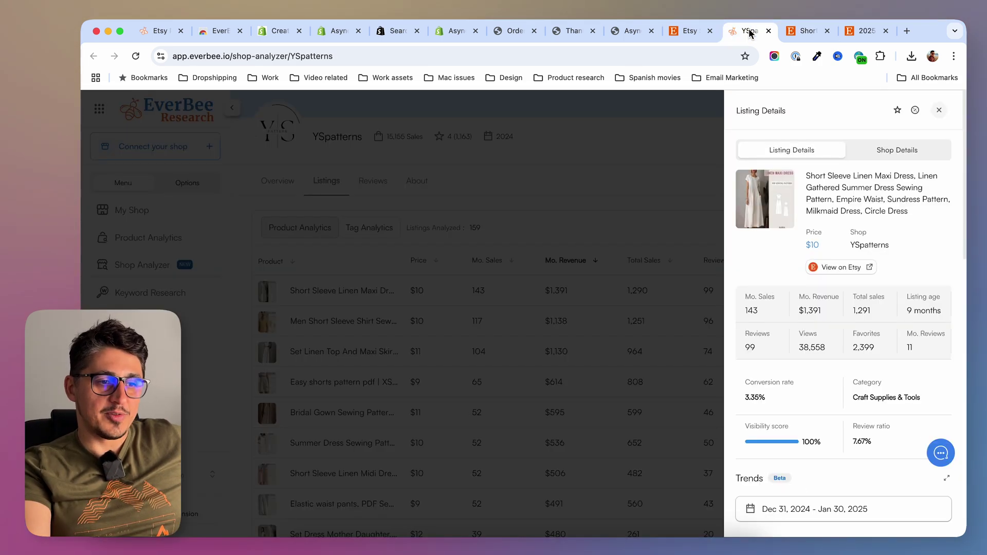
click(609, 206)
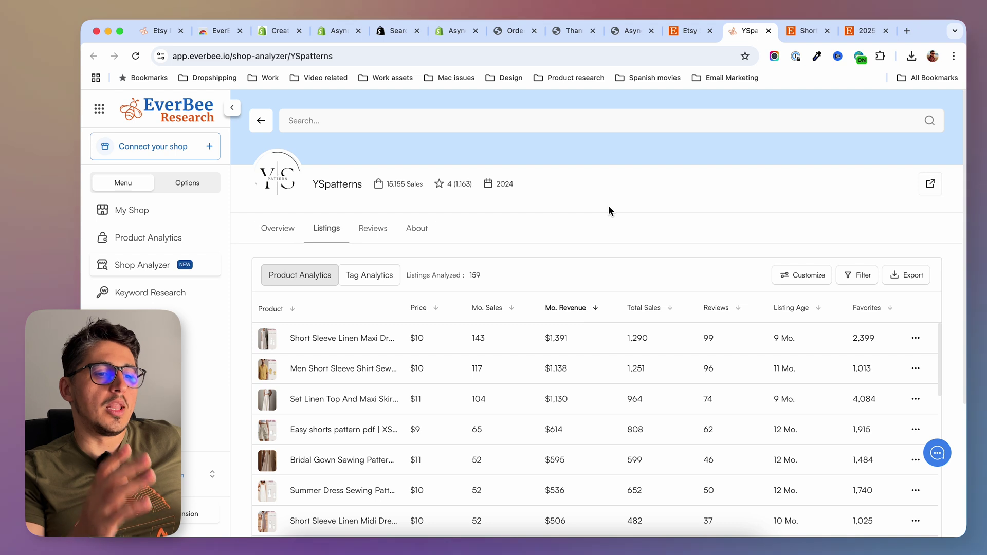
scroll(608, 210, down, 3)
scroll(609, 211, down, 2)
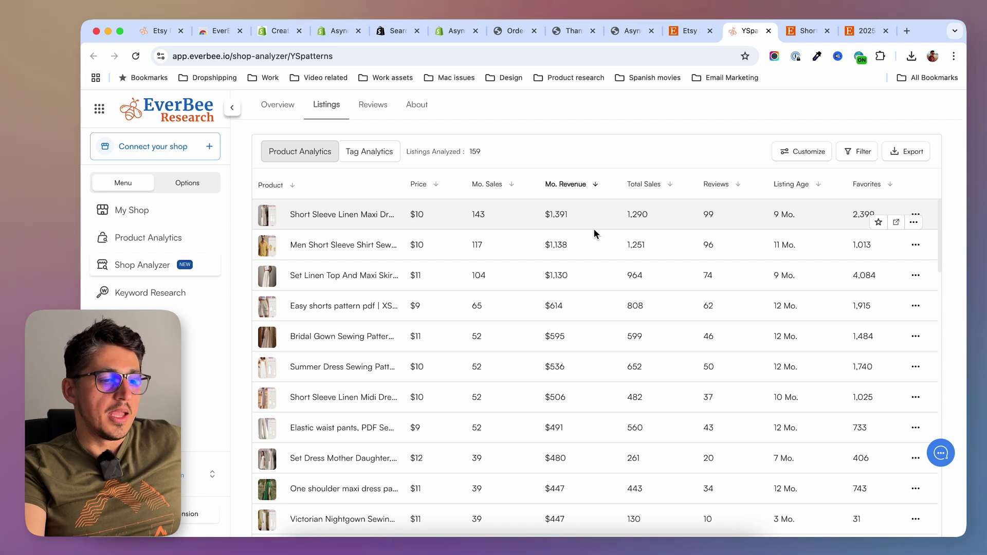
scroll(593, 229, down, 5)
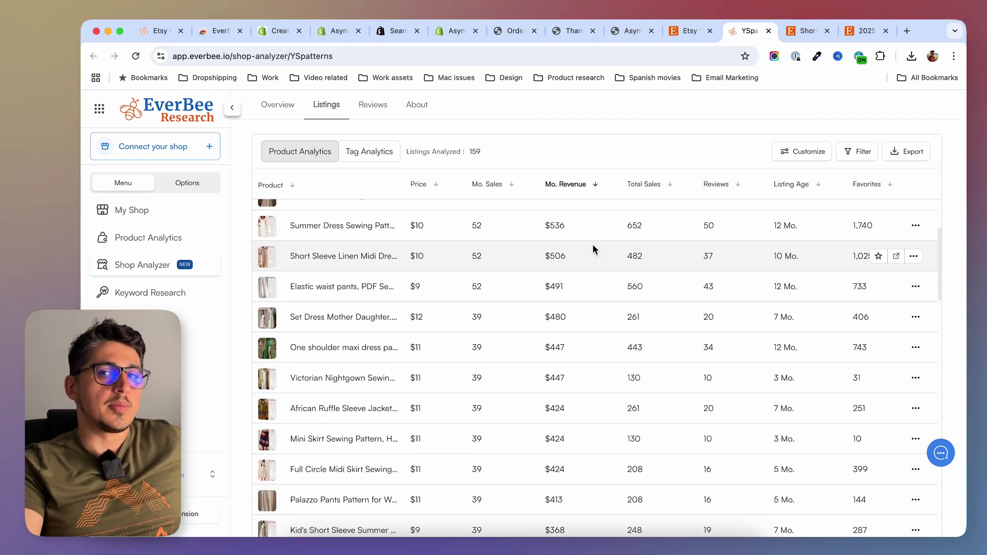